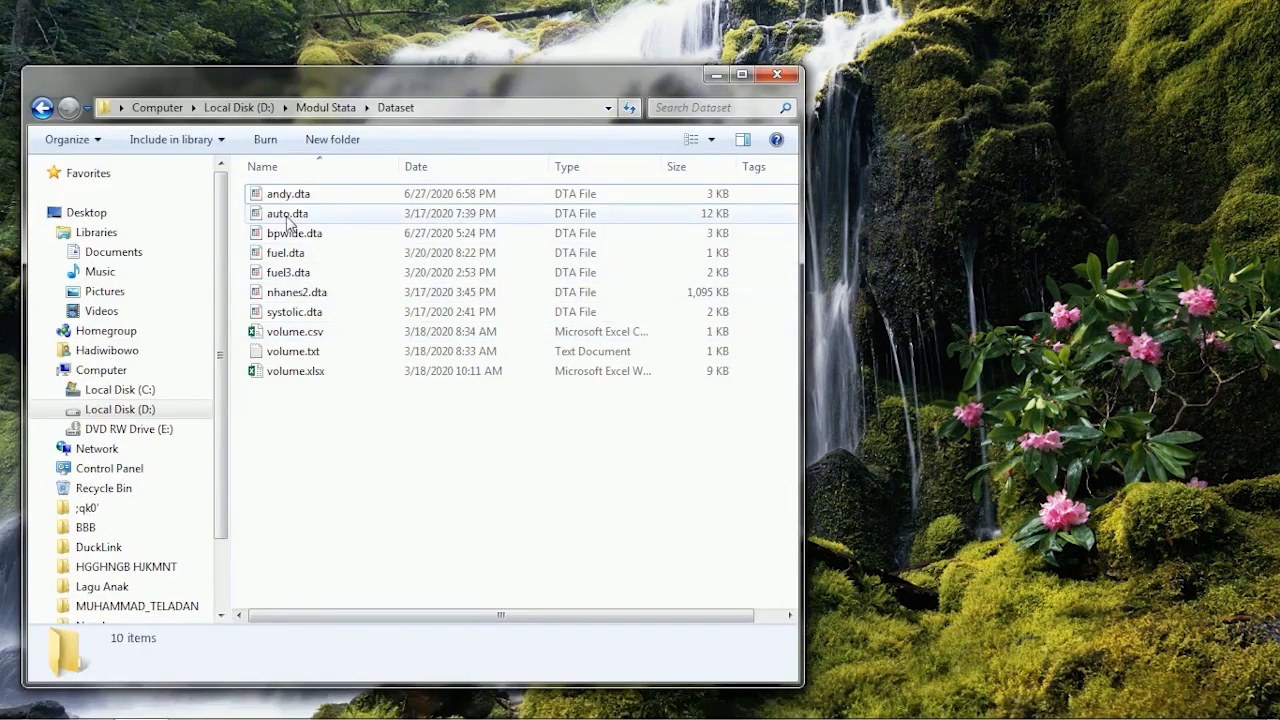
Open the auto.dta dataset in Stata and run Describe on all variables in memory
double_click(290, 213)
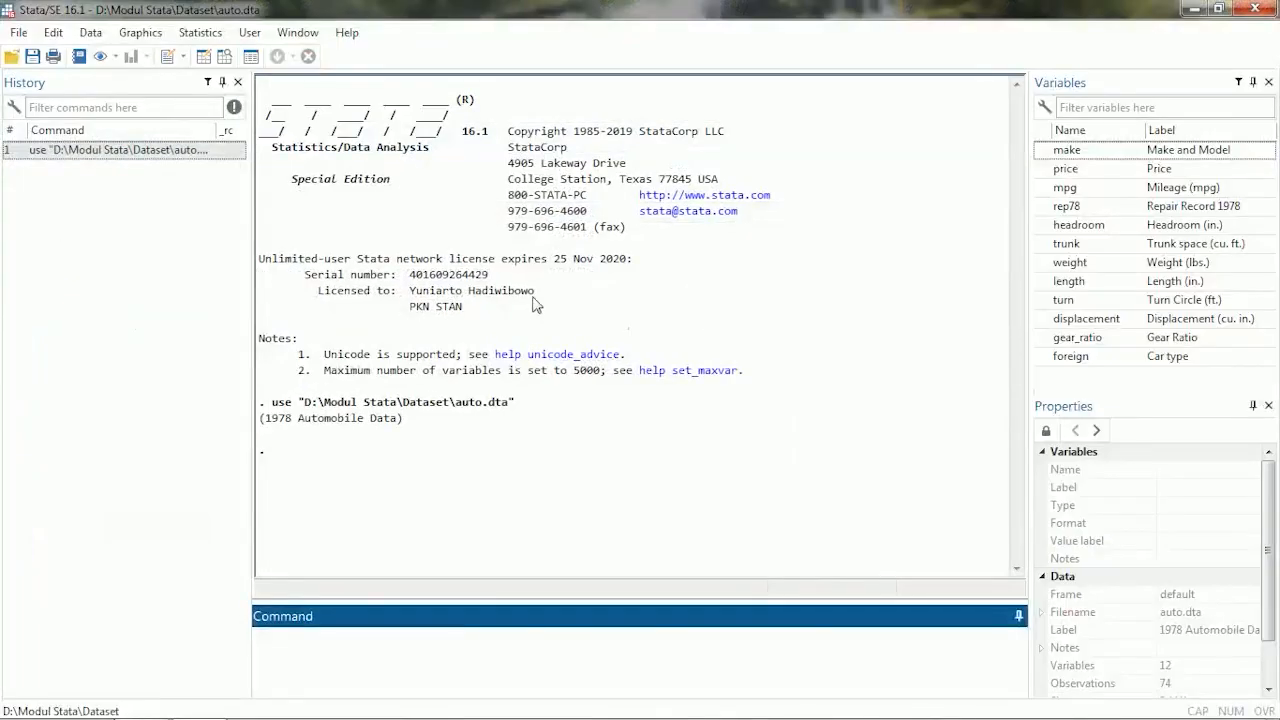
left_click(88, 33)
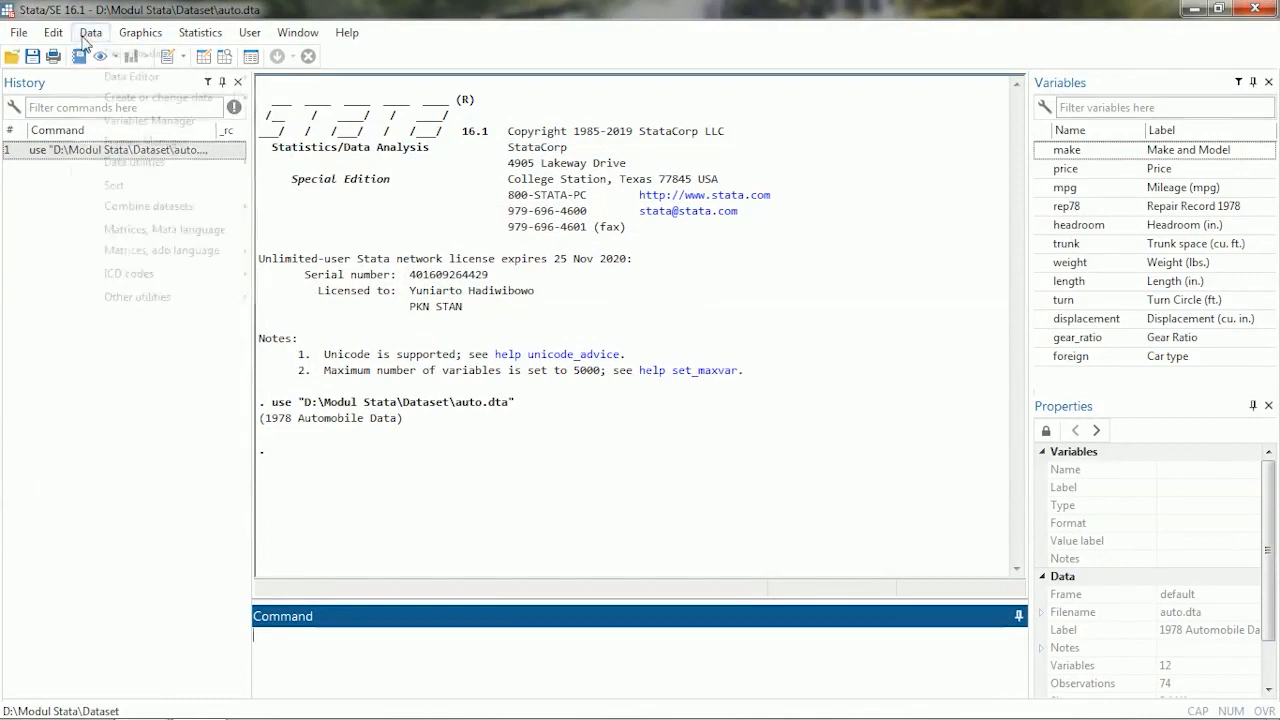
mouse_move(112, 56)
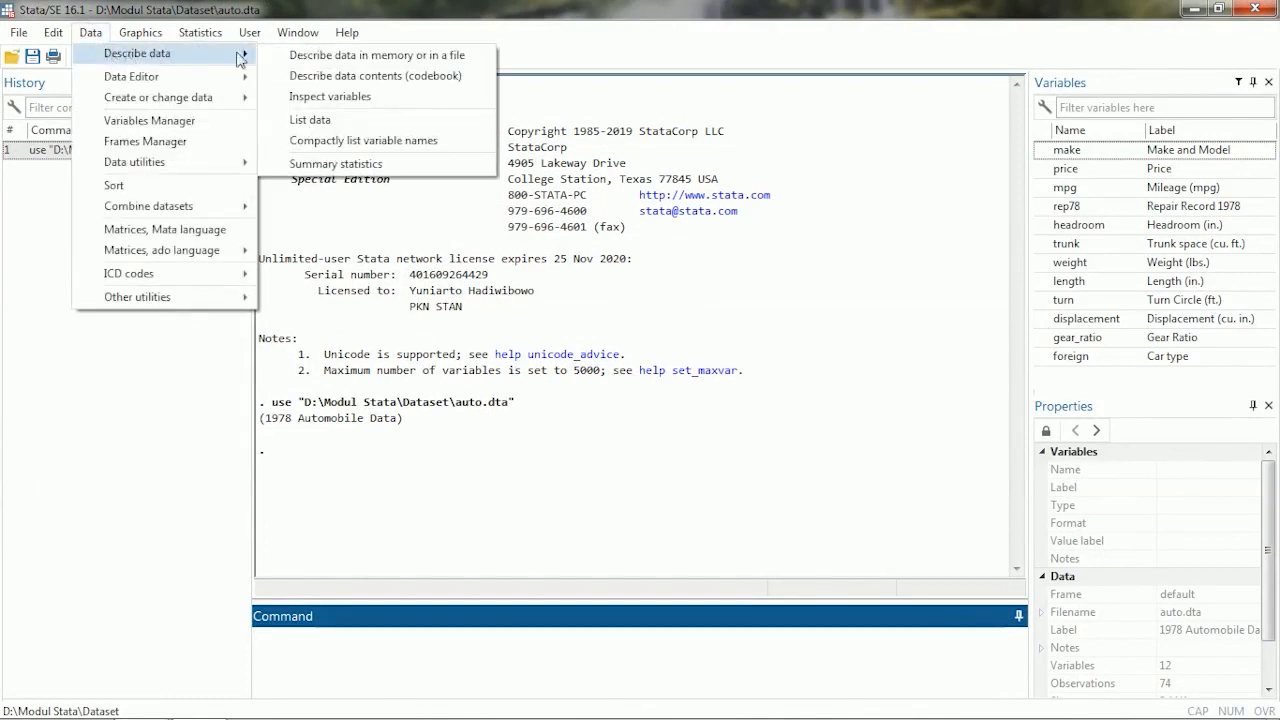
left_click(329, 56)
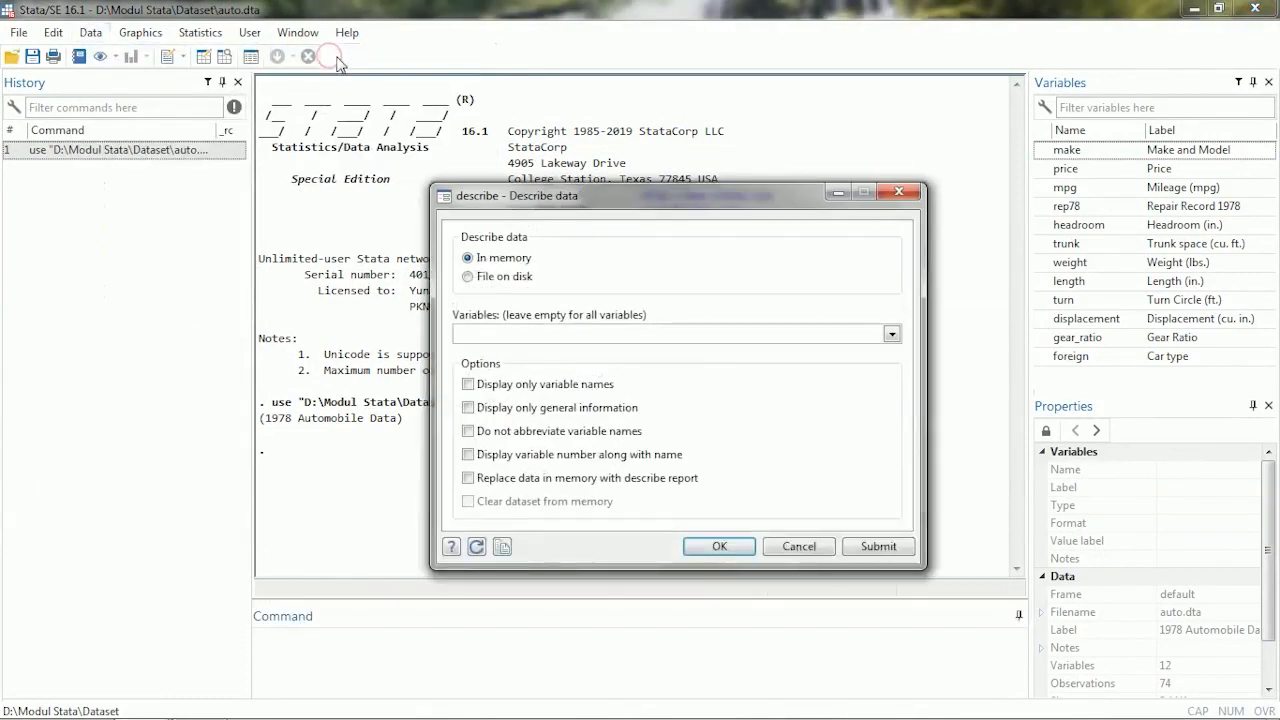
left_click(722, 546)
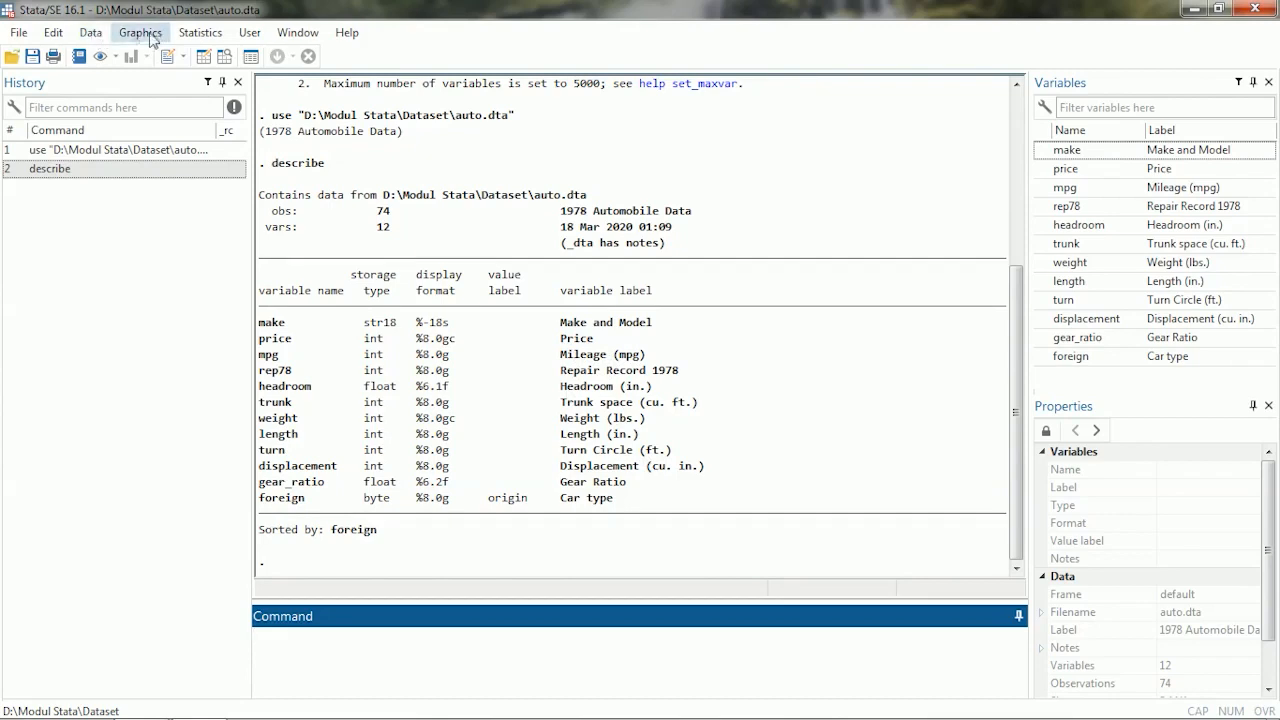
Run Summarize with the standard display for all variables in the auto dataset
left_click(200, 32)
mouse_move(330, 53)
mouse_move(466, 62)
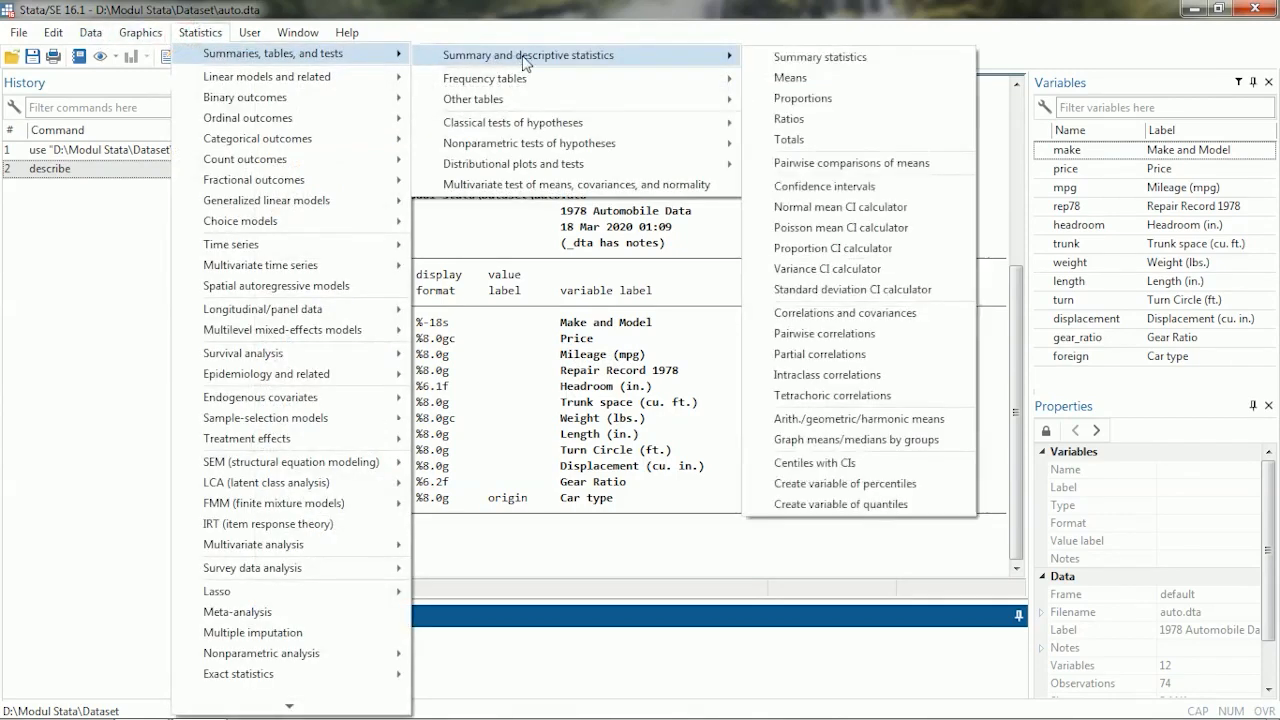
left_click(840, 58)
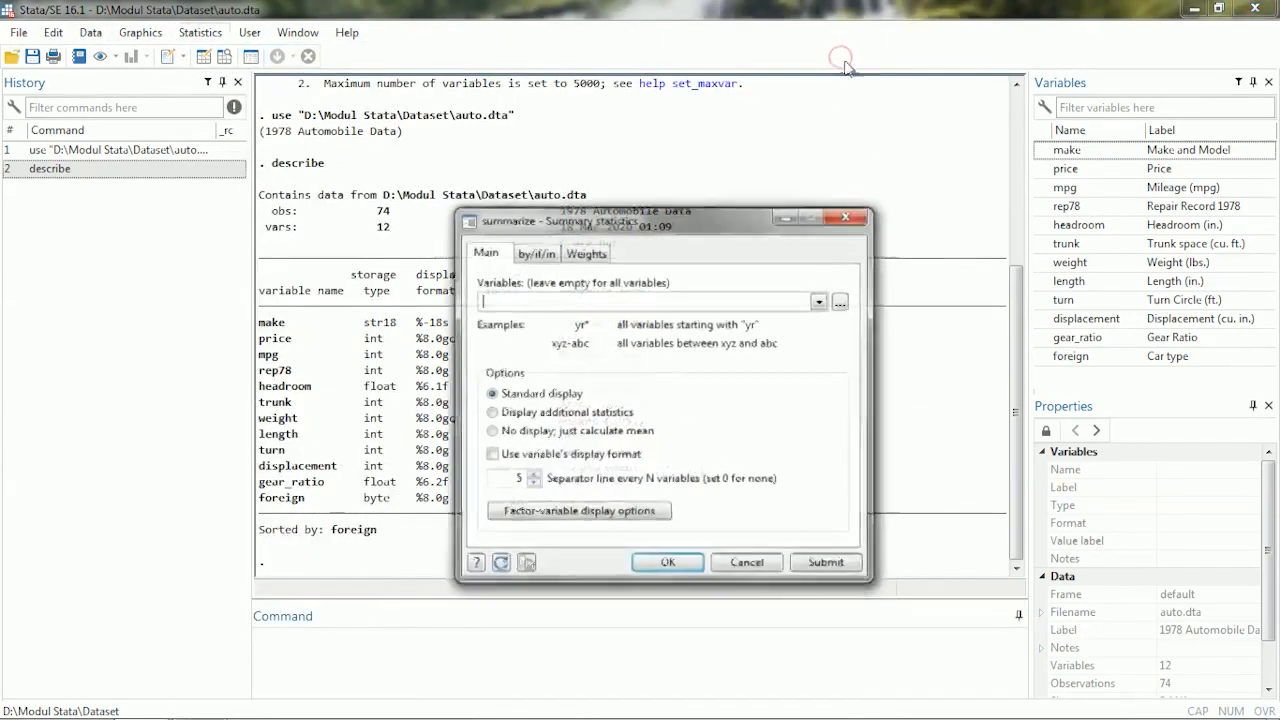
left_click(688, 568)
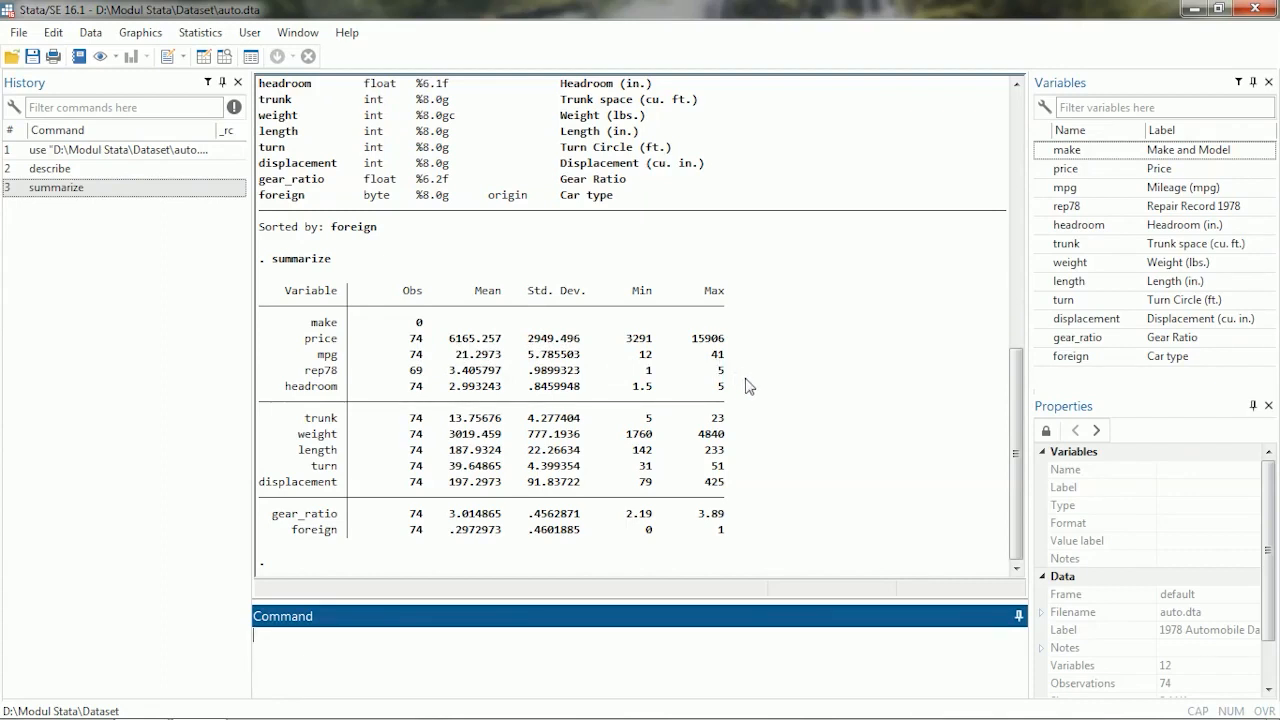
Create a density histogram of the continuous variable mpg and close the resulting graph window
left_click(135, 33)
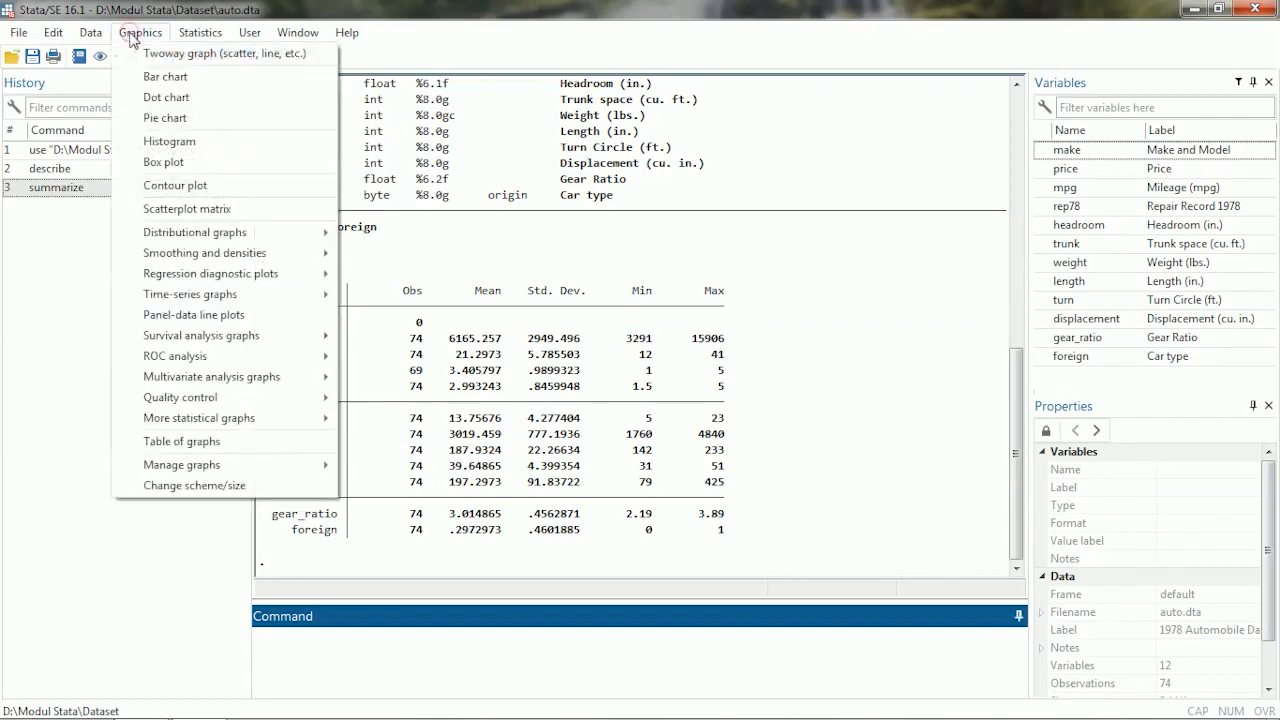
left_click(172, 143)
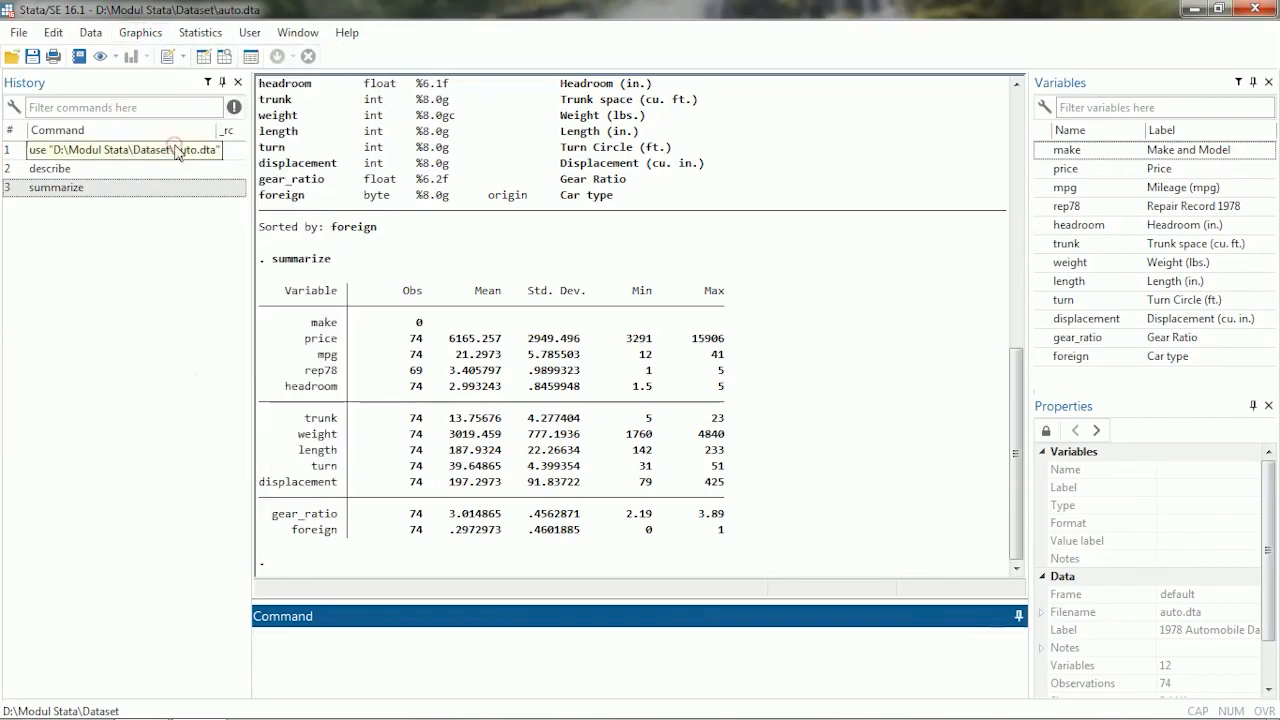
left_click(610, 343)
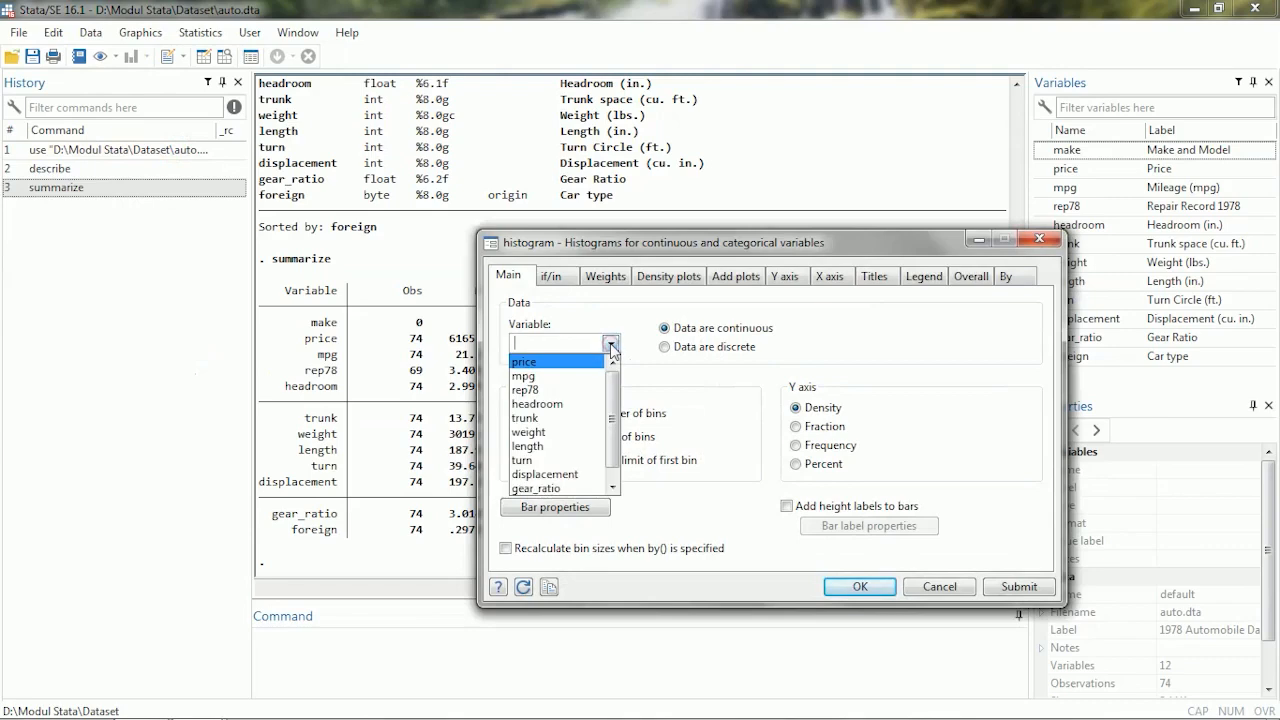
left_click(557, 376)
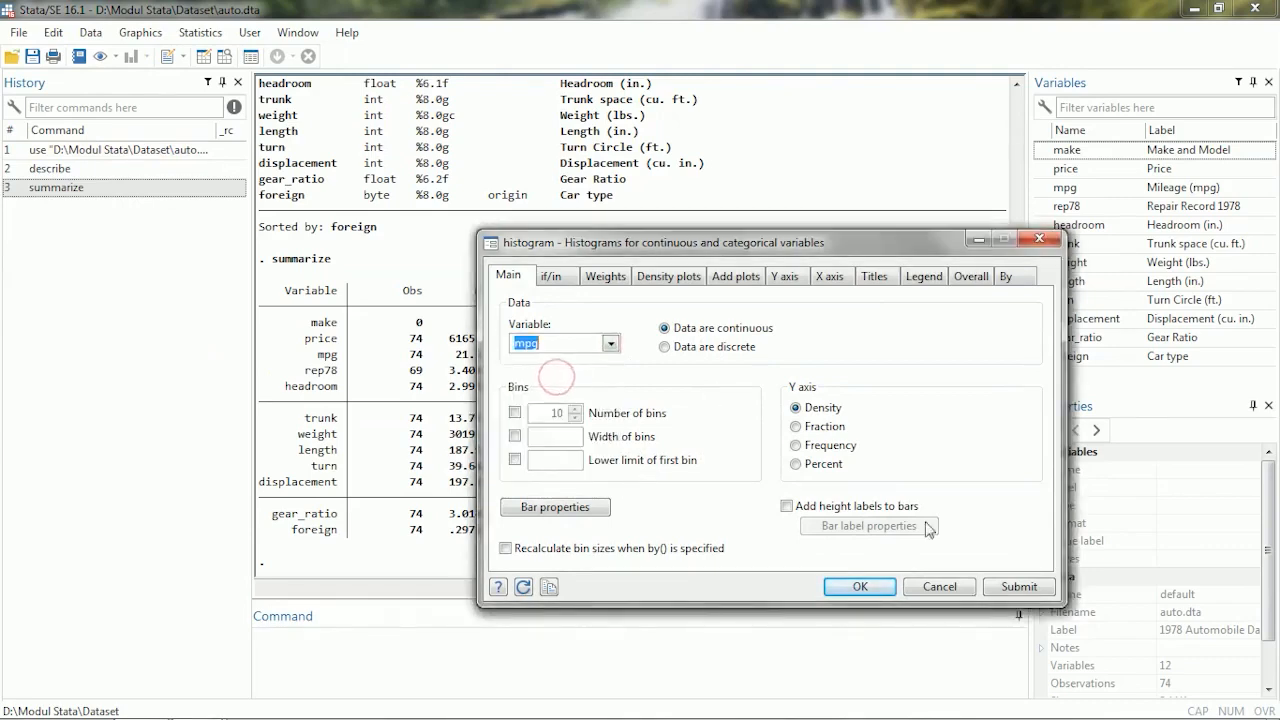
left_click(858, 587)
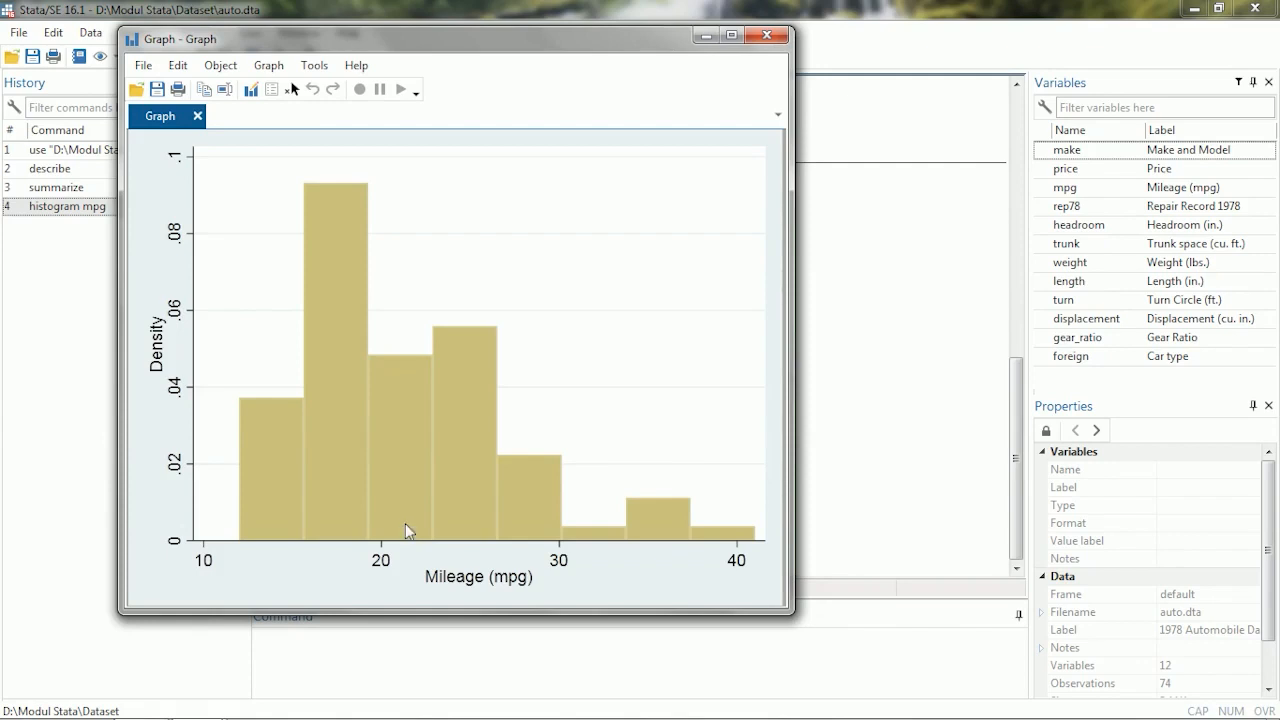
left_click(778, 42)
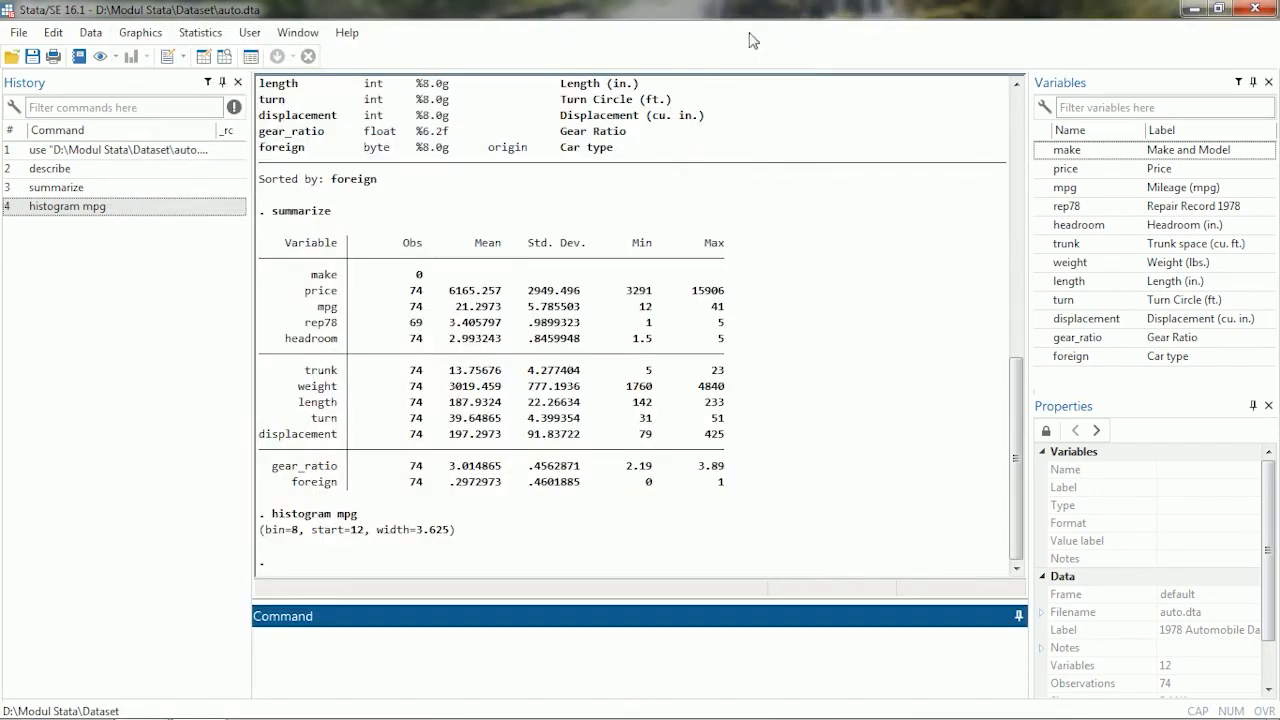
Run a one-sample t test on mpg with a hypothesized mean of 19 at the 95 confidence level
left_click(201, 33)
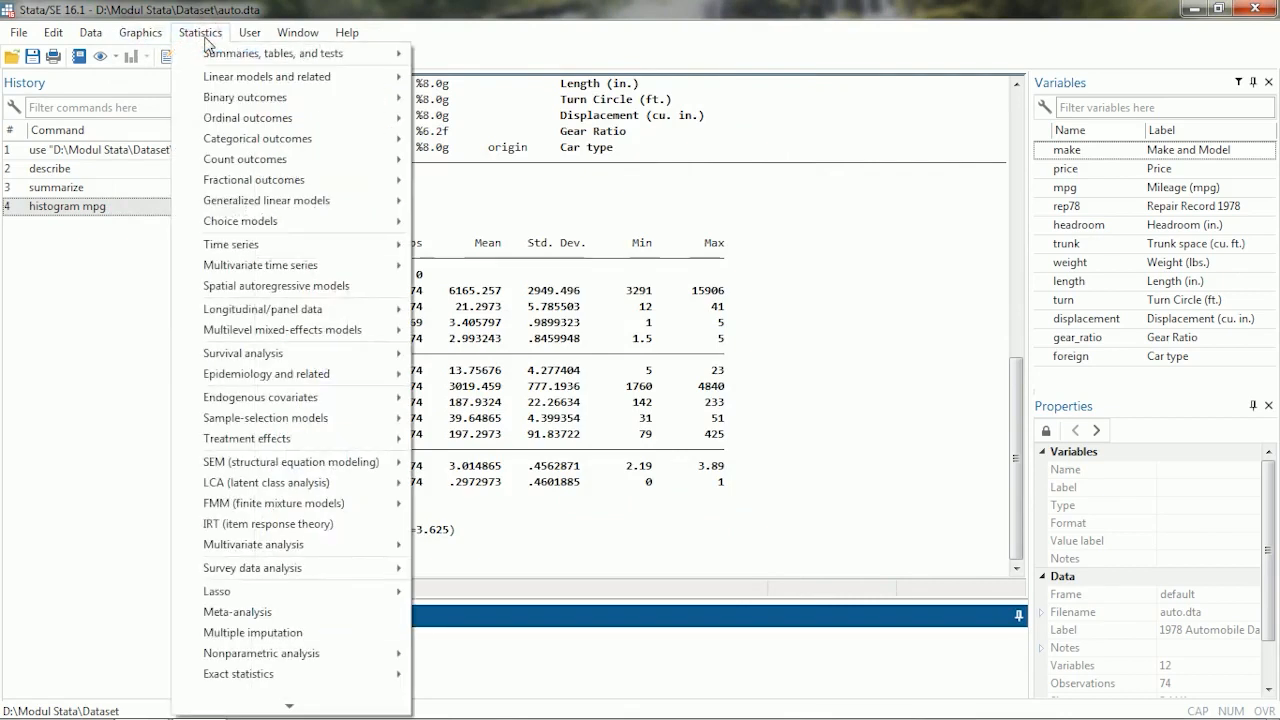
mouse_move(215, 63)
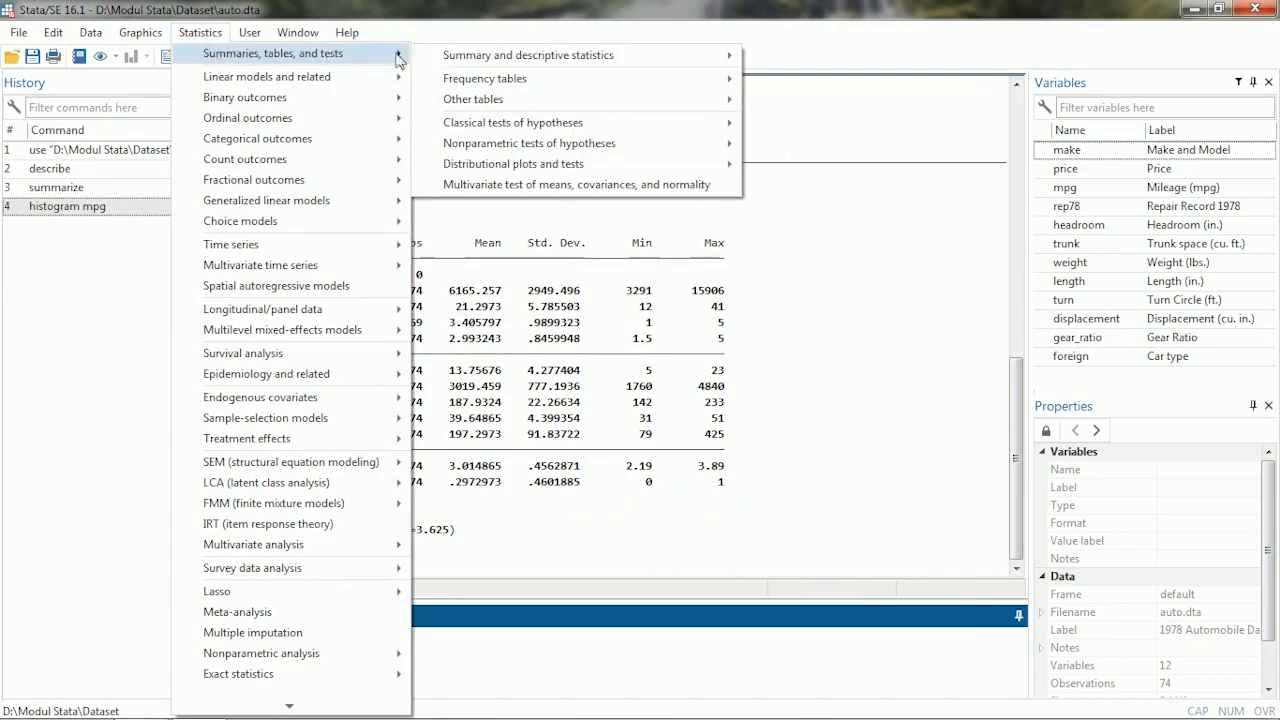
mouse_move(578, 126)
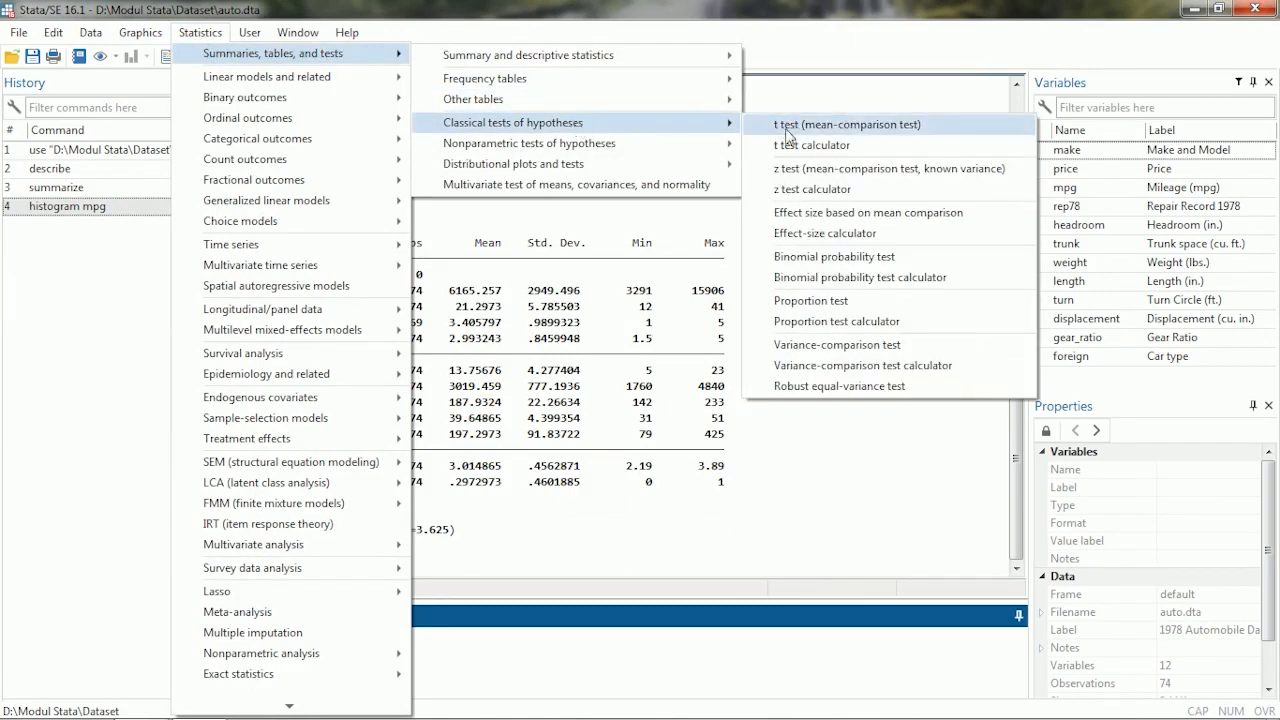
left_click(829, 128)
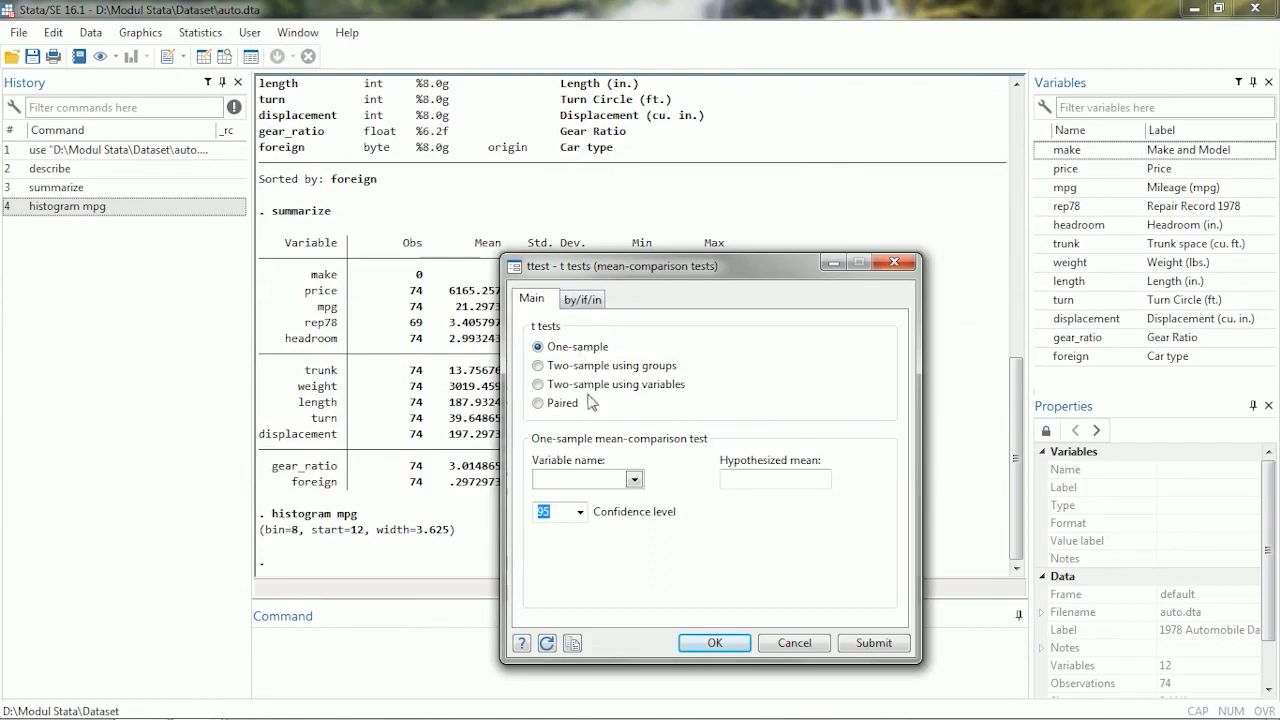
left_click(634, 480)
left_click(560, 512)
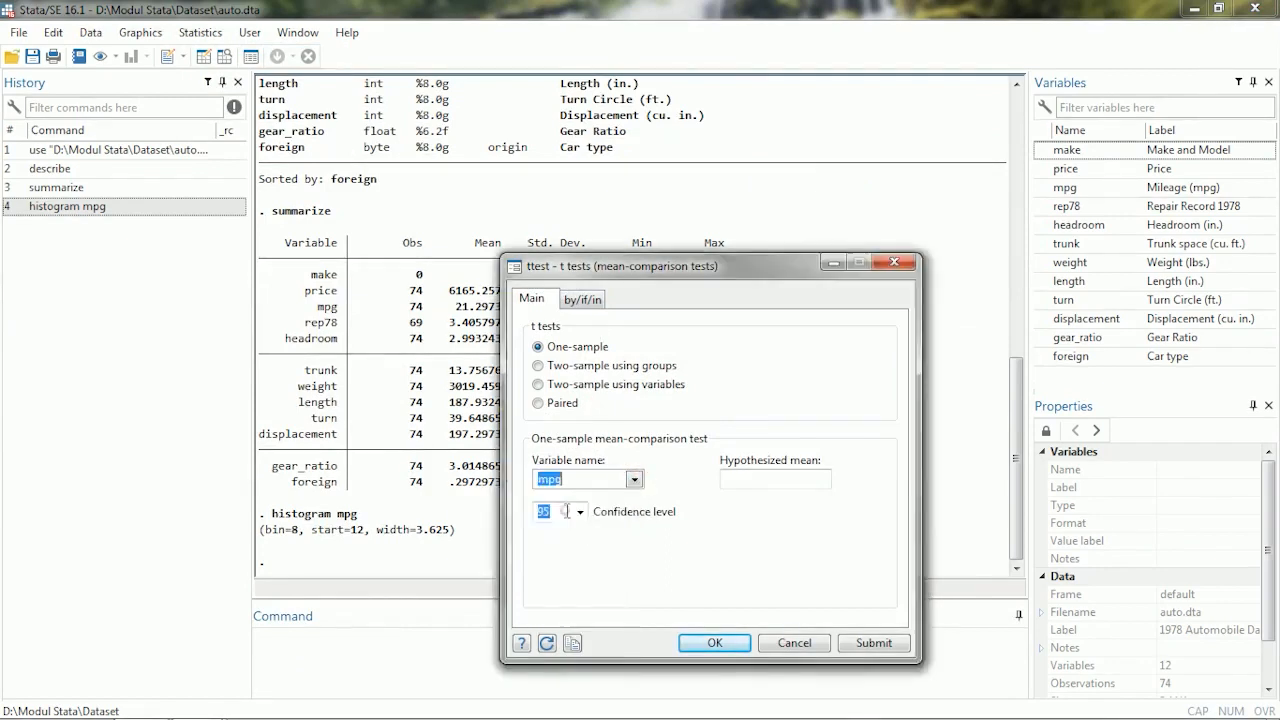
left_click(757, 478)
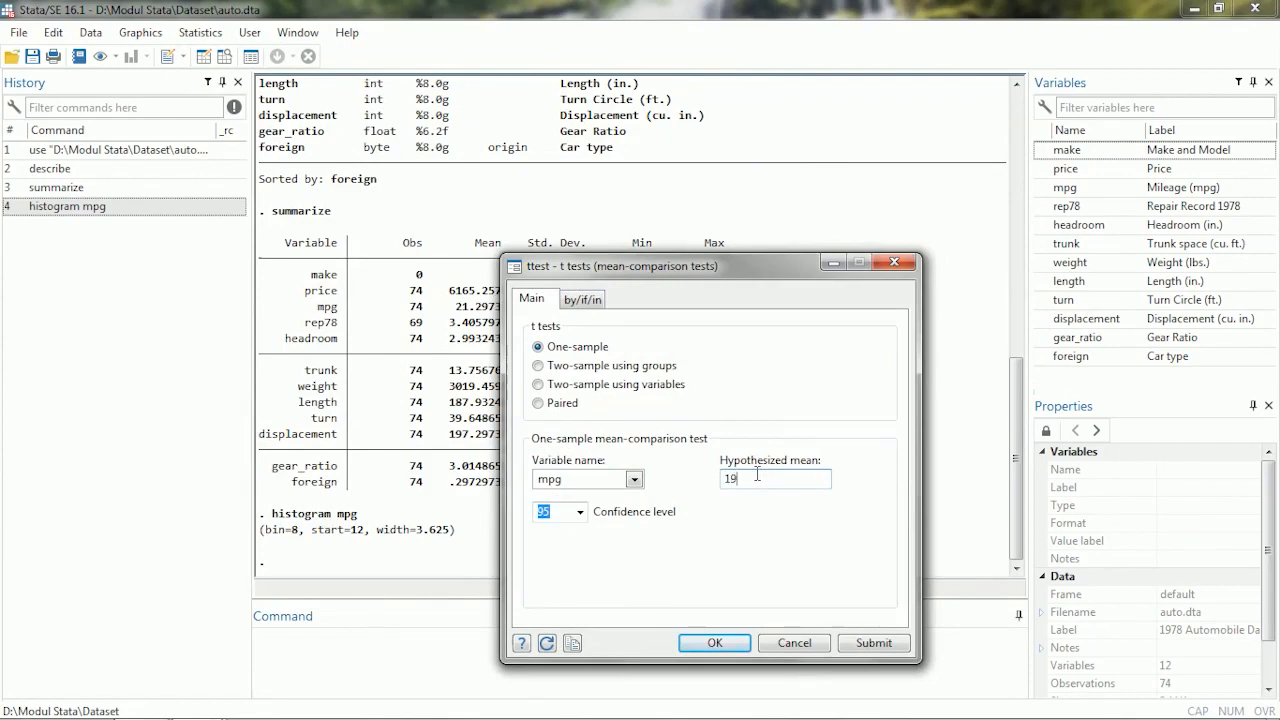
left_click(740, 643)
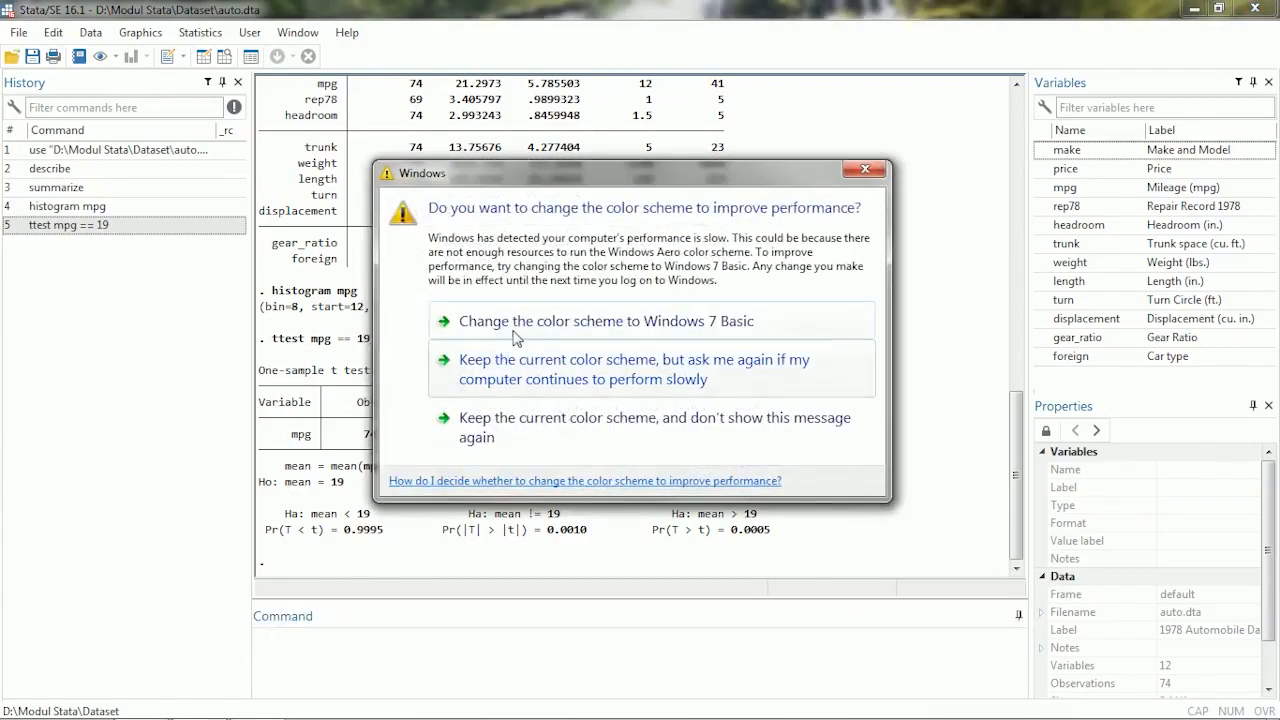
left_click(514, 336)
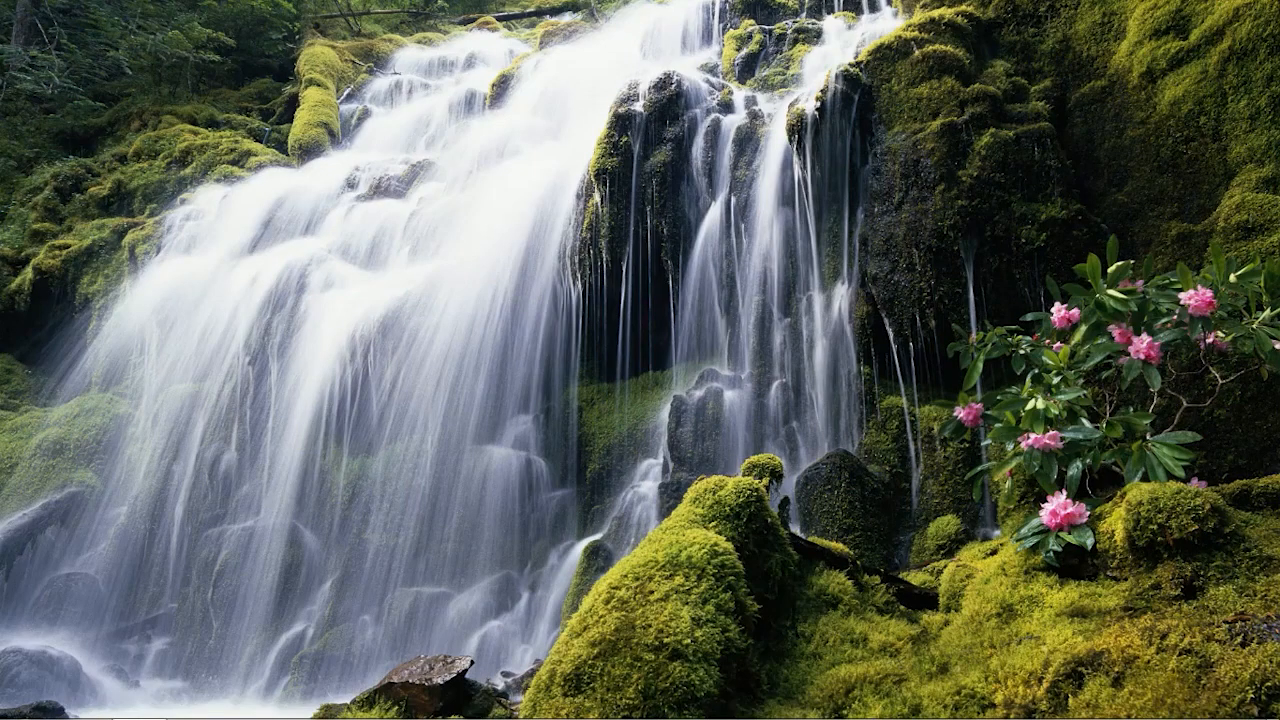
Open the fuel3.dta dataset from the Dataset folder and run Describe on all its variables
left_click(142, 704)
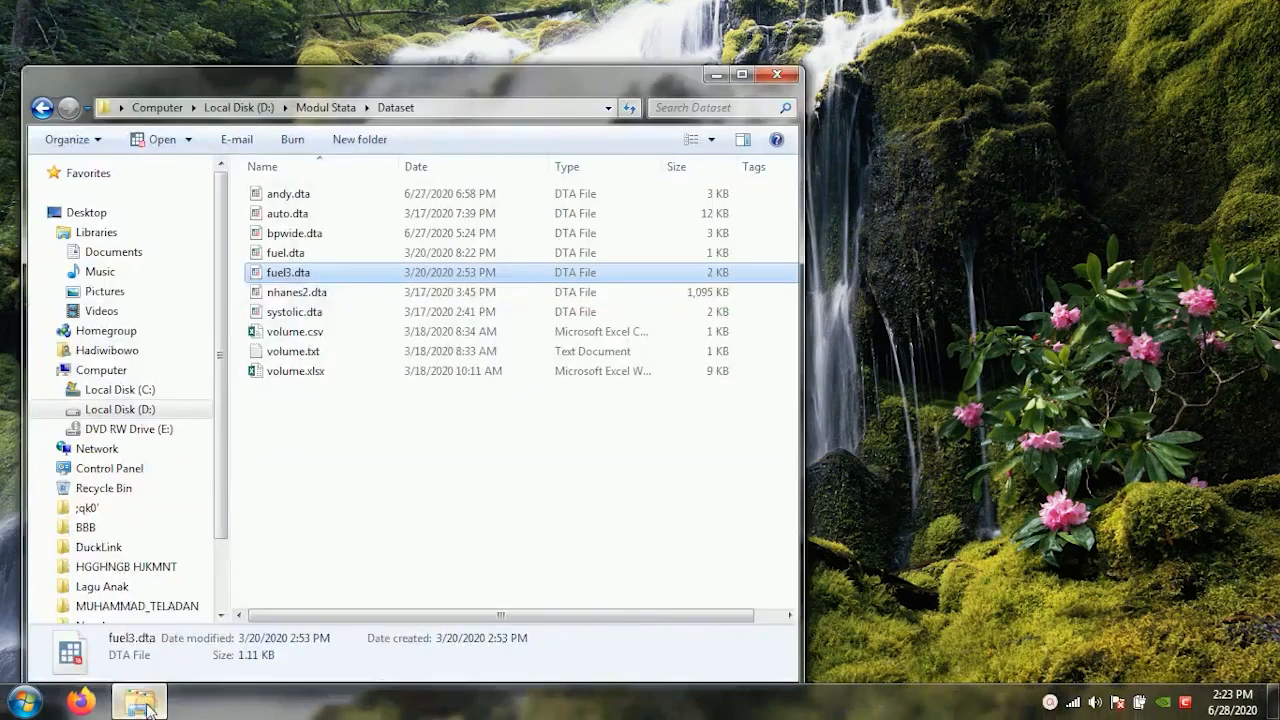
double_click(289, 276)
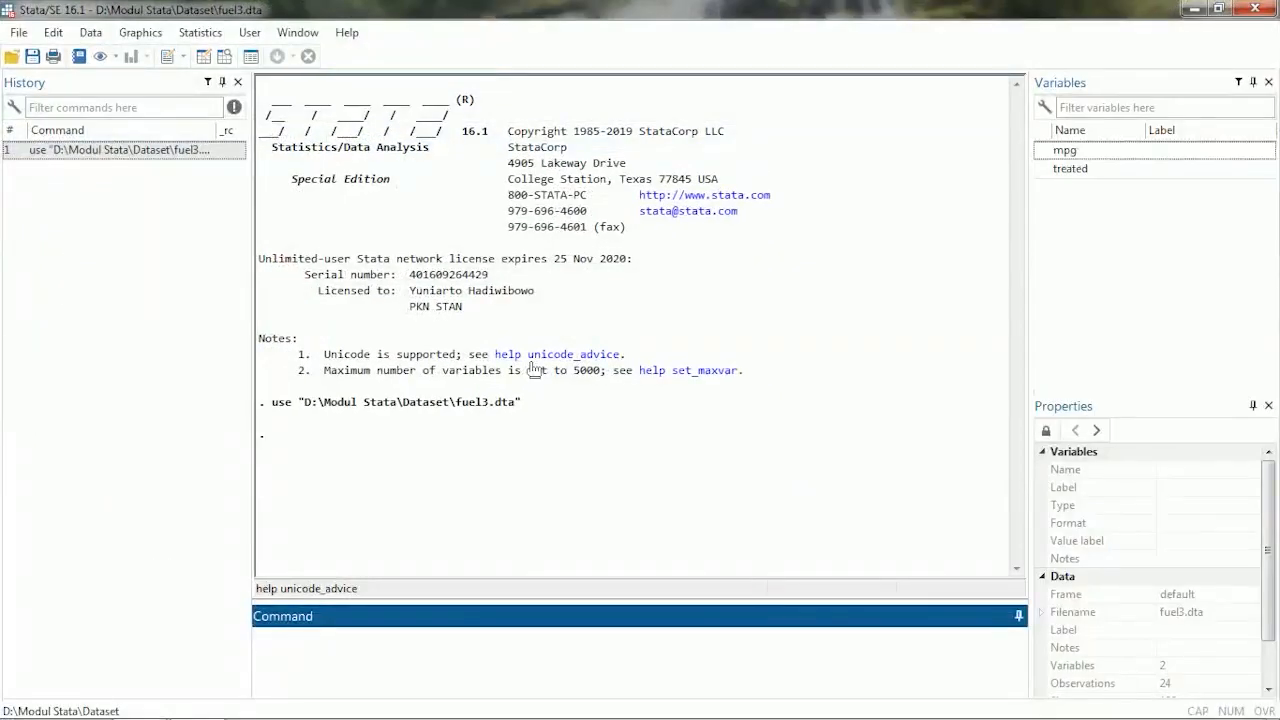
left_click(90, 32)
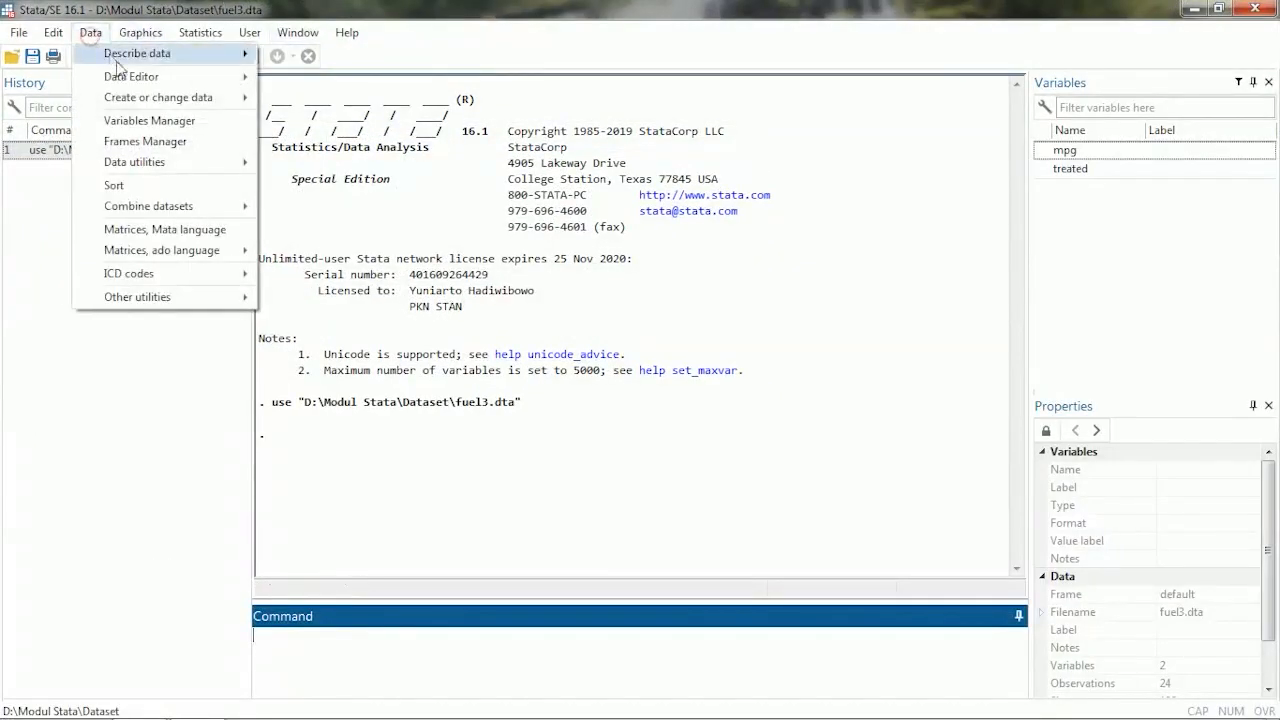
mouse_move(138, 53)
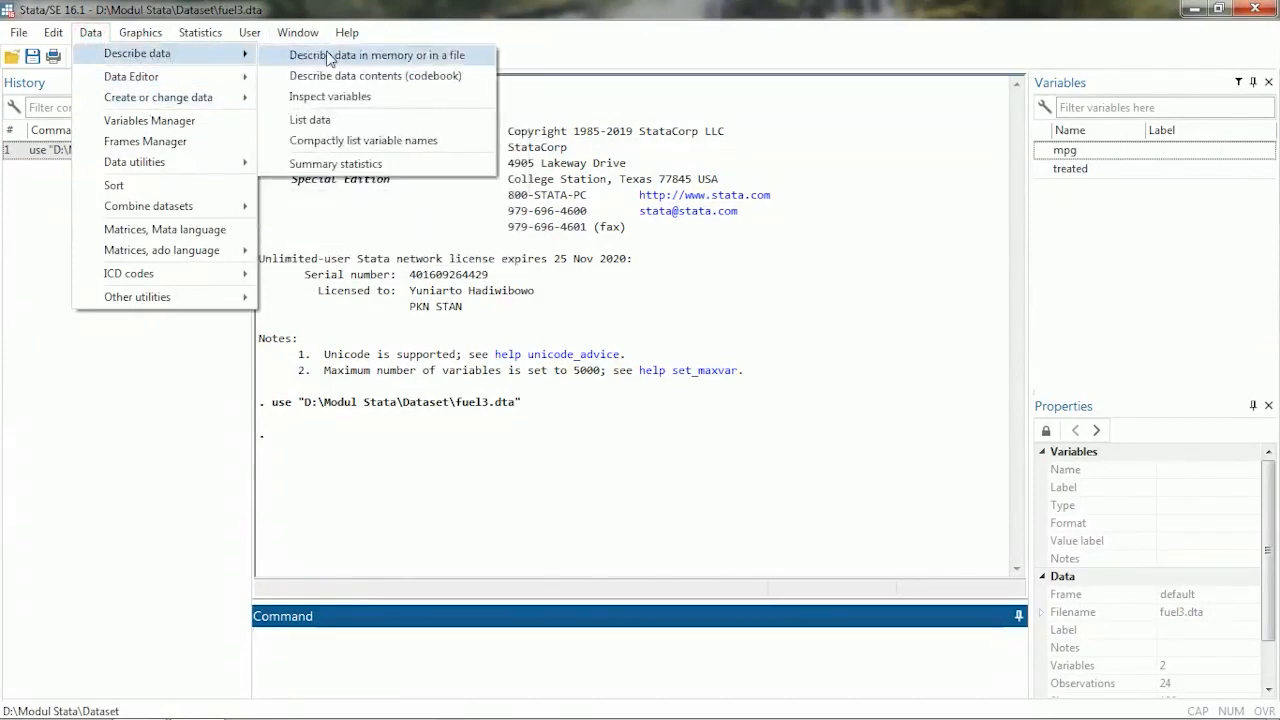
left_click(326, 57)
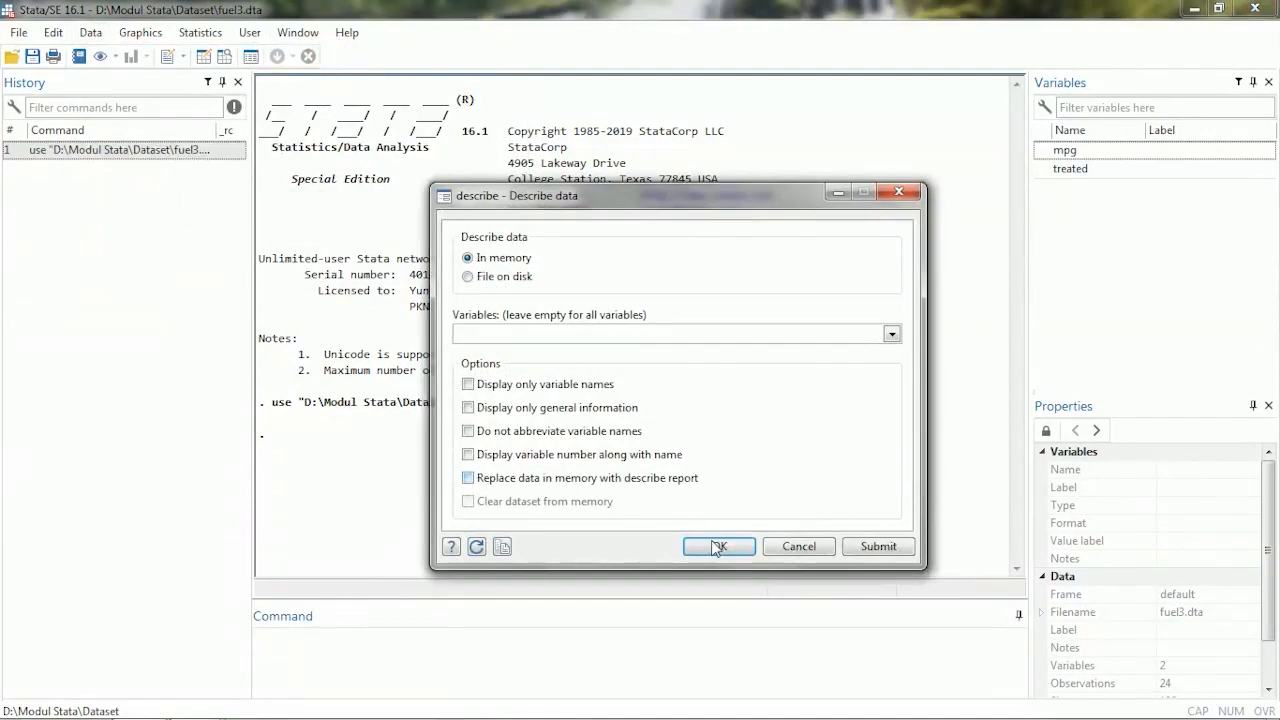
left_click(715, 545)
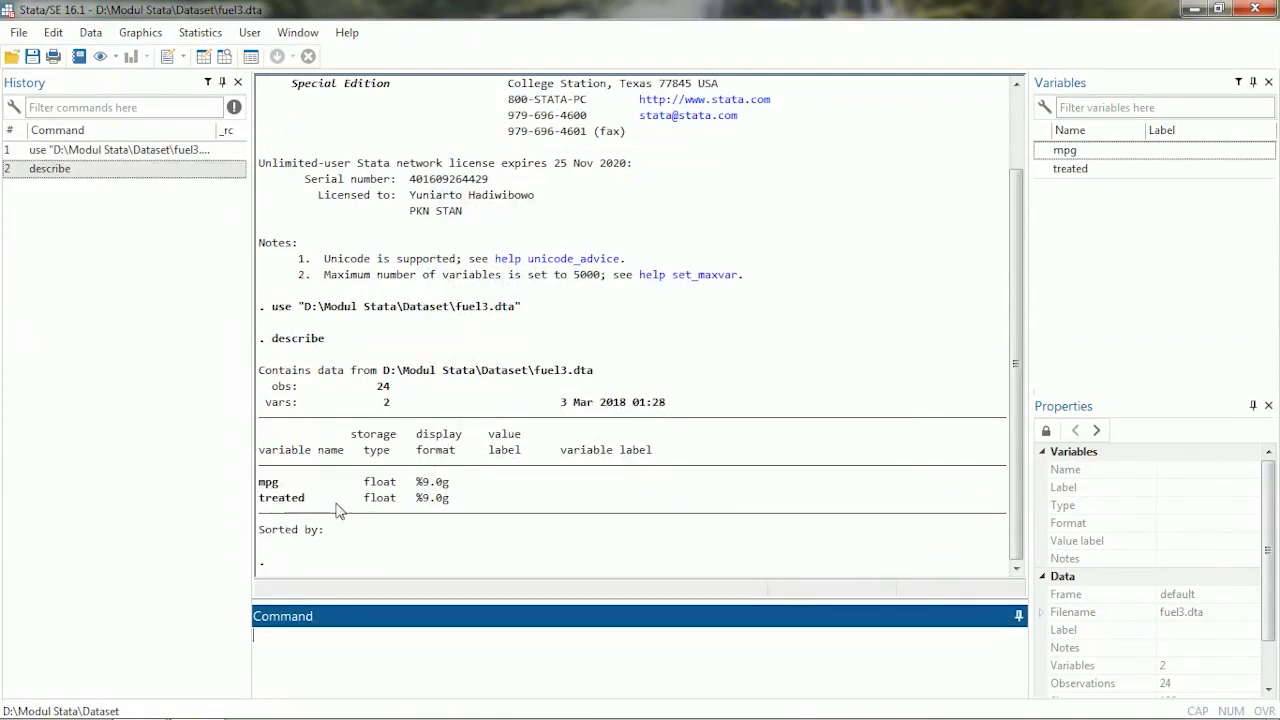
Run Summarize with the standard display for all variables in the fuel3 dataset
left_click(195, 32)
mouse_move(240, 55)
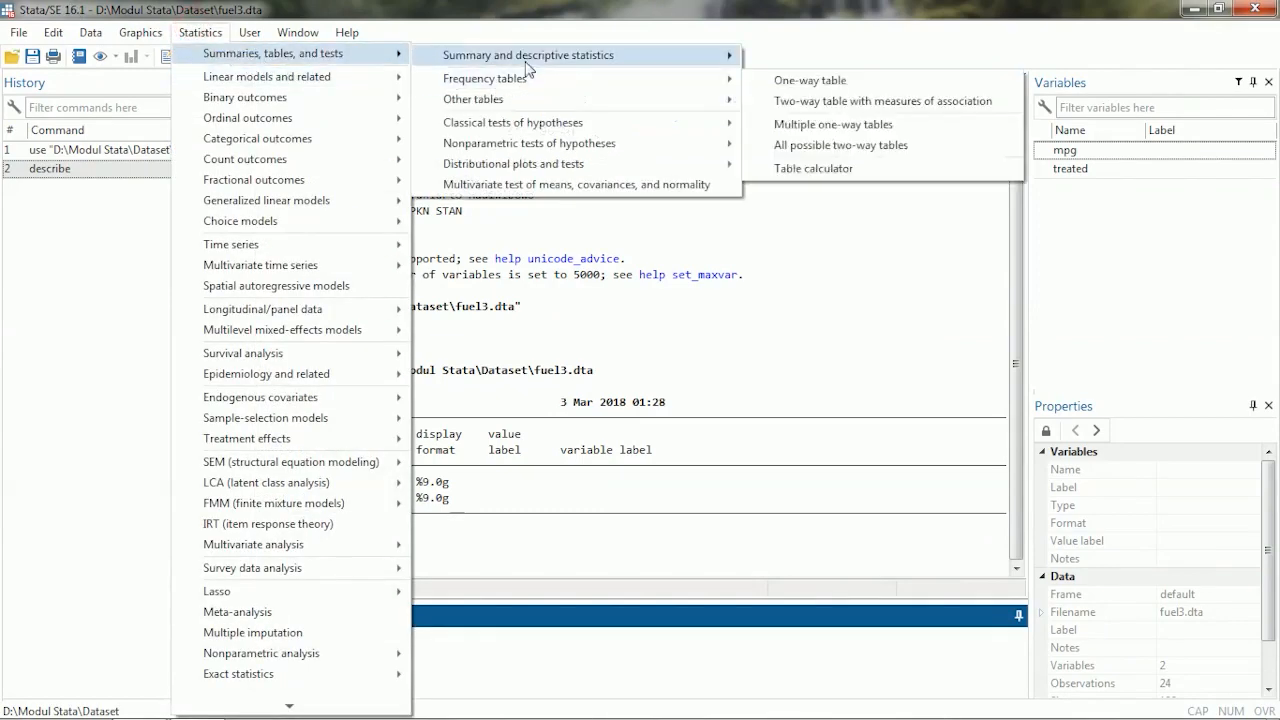
mouse_move(530, 58)
left_click(826, 58)
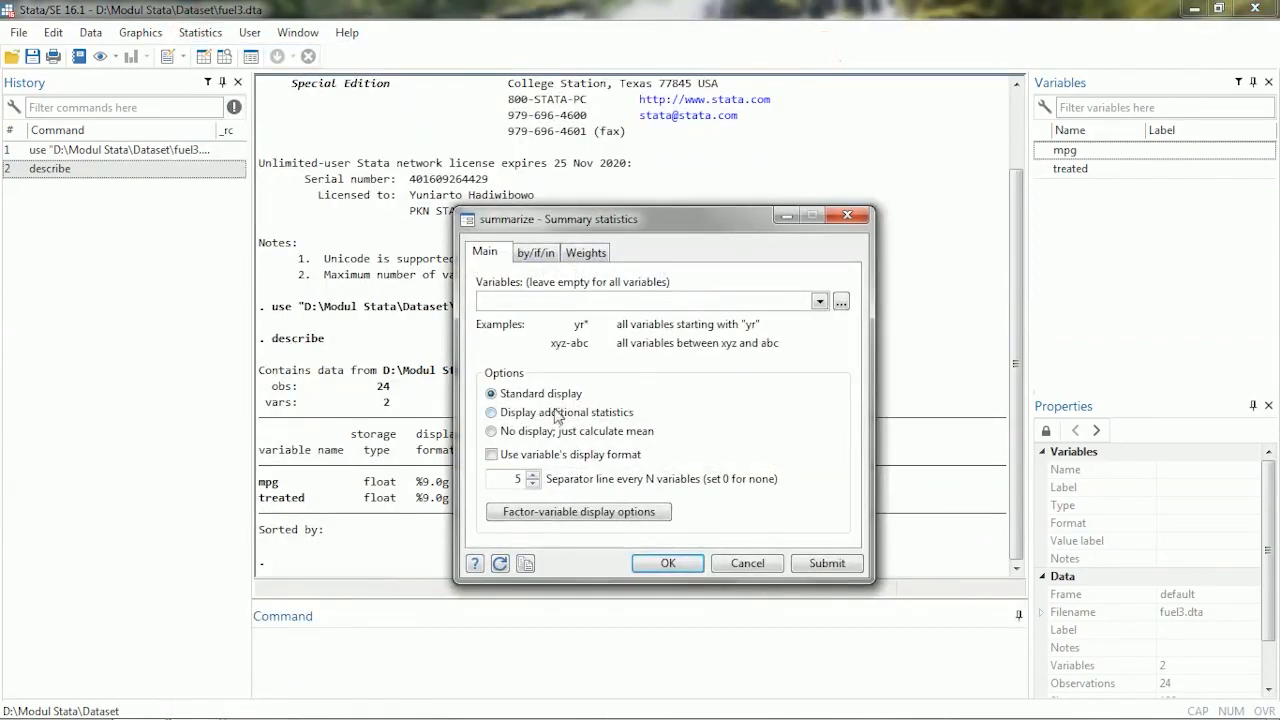
left_click(677, 560)
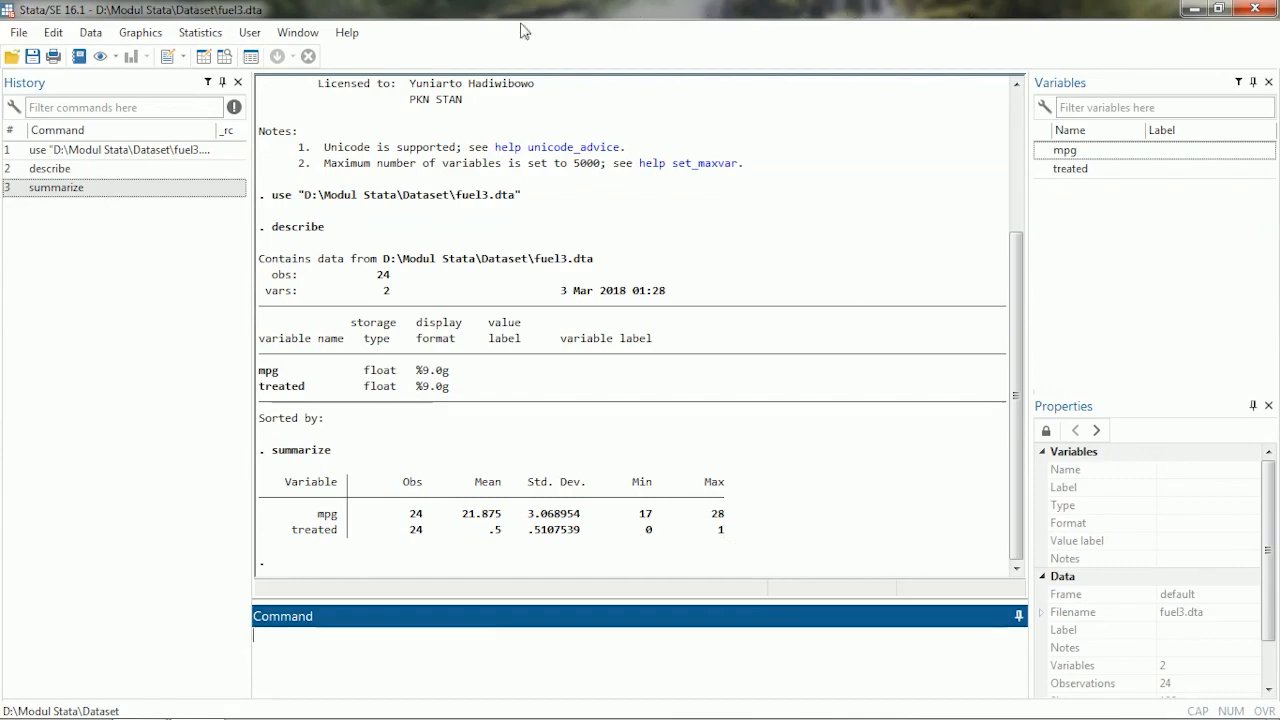
Browse the mpg and treated values across all fuel3 observations, and close the data browser
left_click(225, 57)
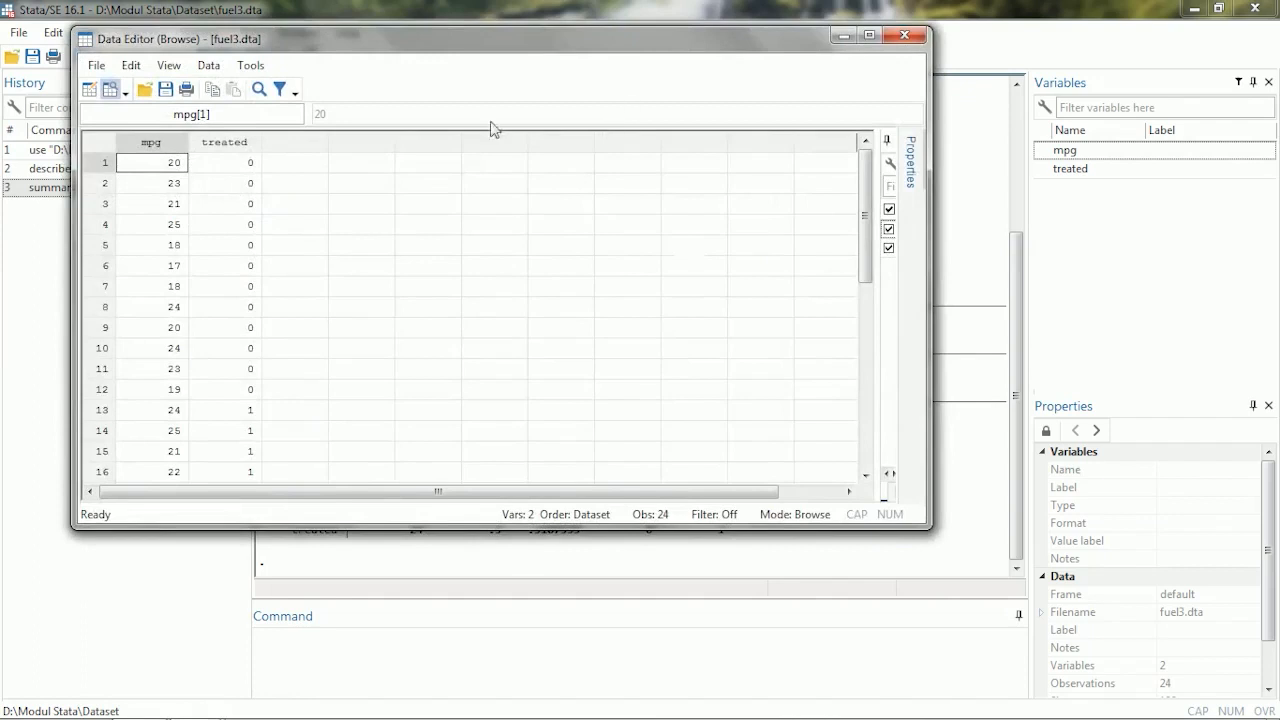
mouse_move(865, 221)
left_mouse_down()
mouse_move(870, 357)
mouse_move(868, 222)
left_mouse_up()
left_click_drag(867, 268, 864, 360)
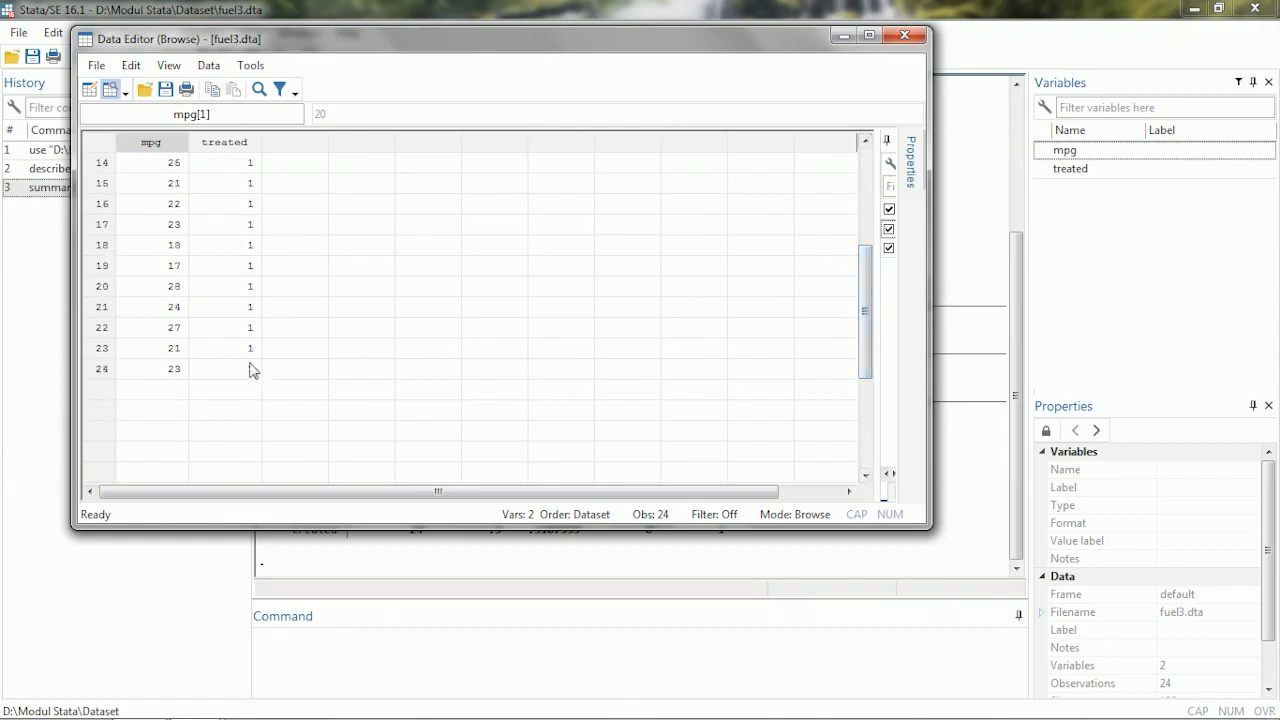
left_click_drag(861, 327, 869, 183)
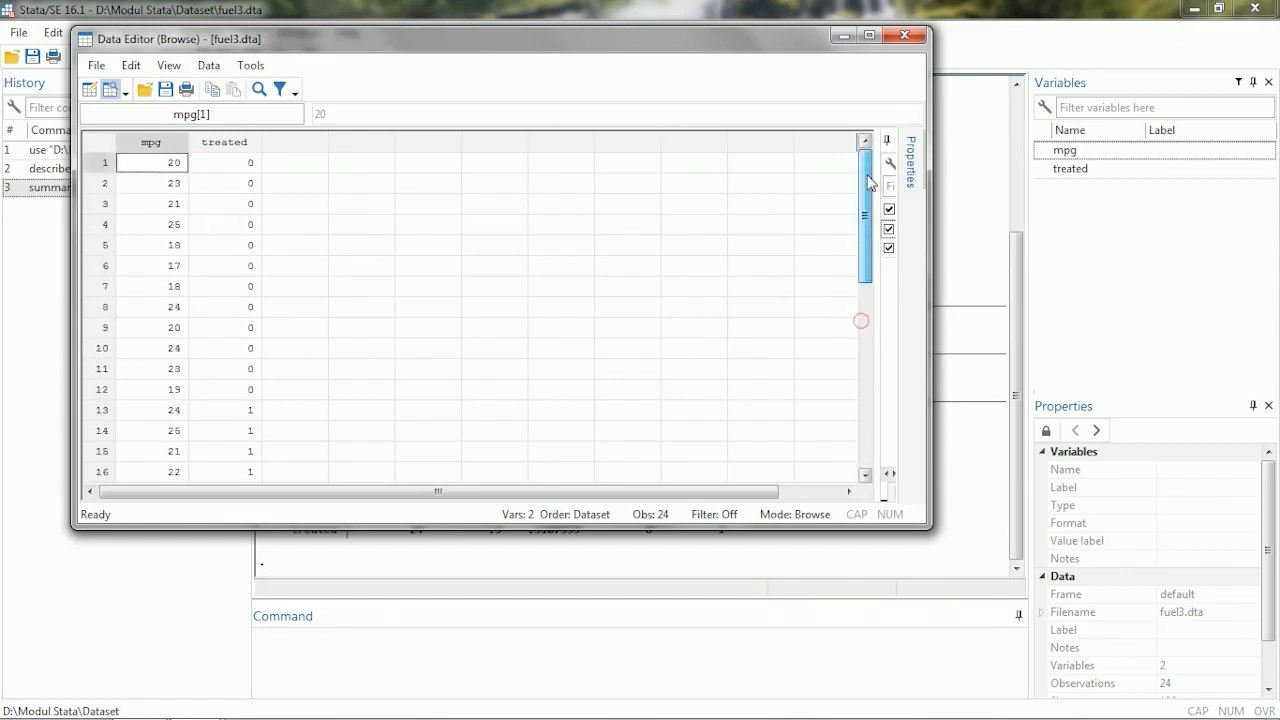
left_click(901, 37)
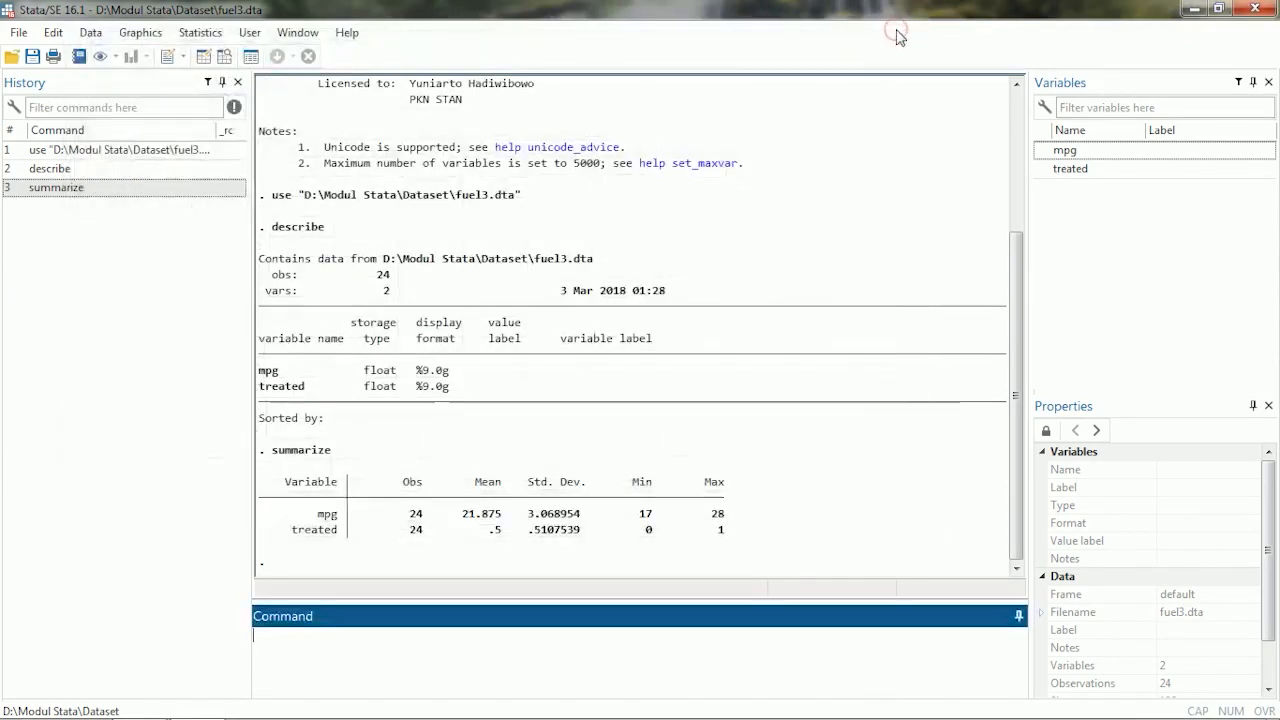
Draw a vertical box plot of mpg grouped by treated, and close the graph window
left_click(127, 34)
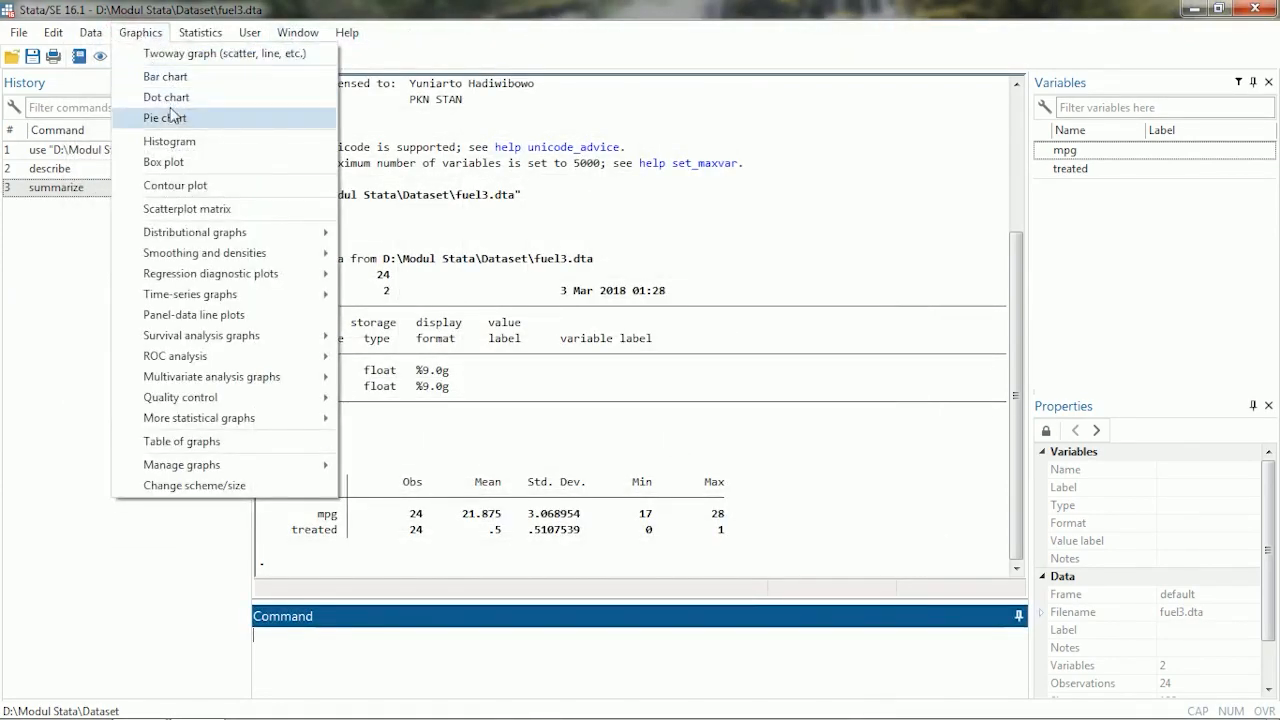
left_click(213, 165)
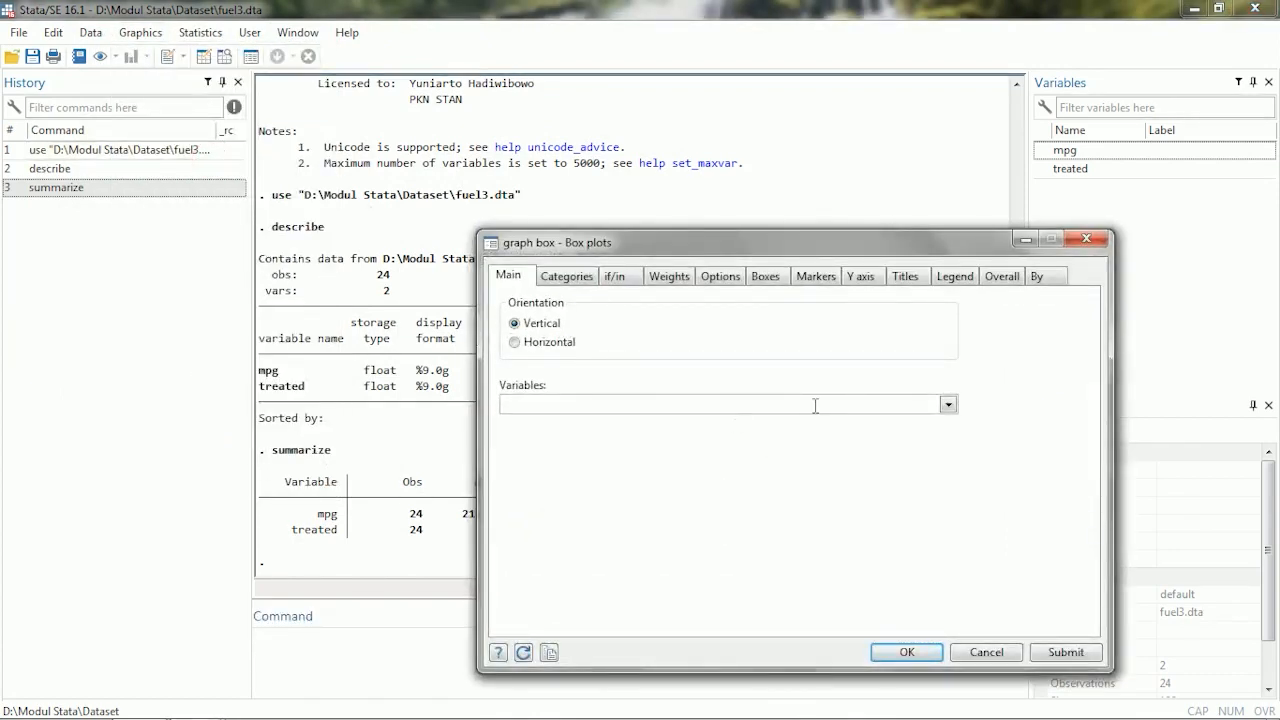
left_click(948, 405)
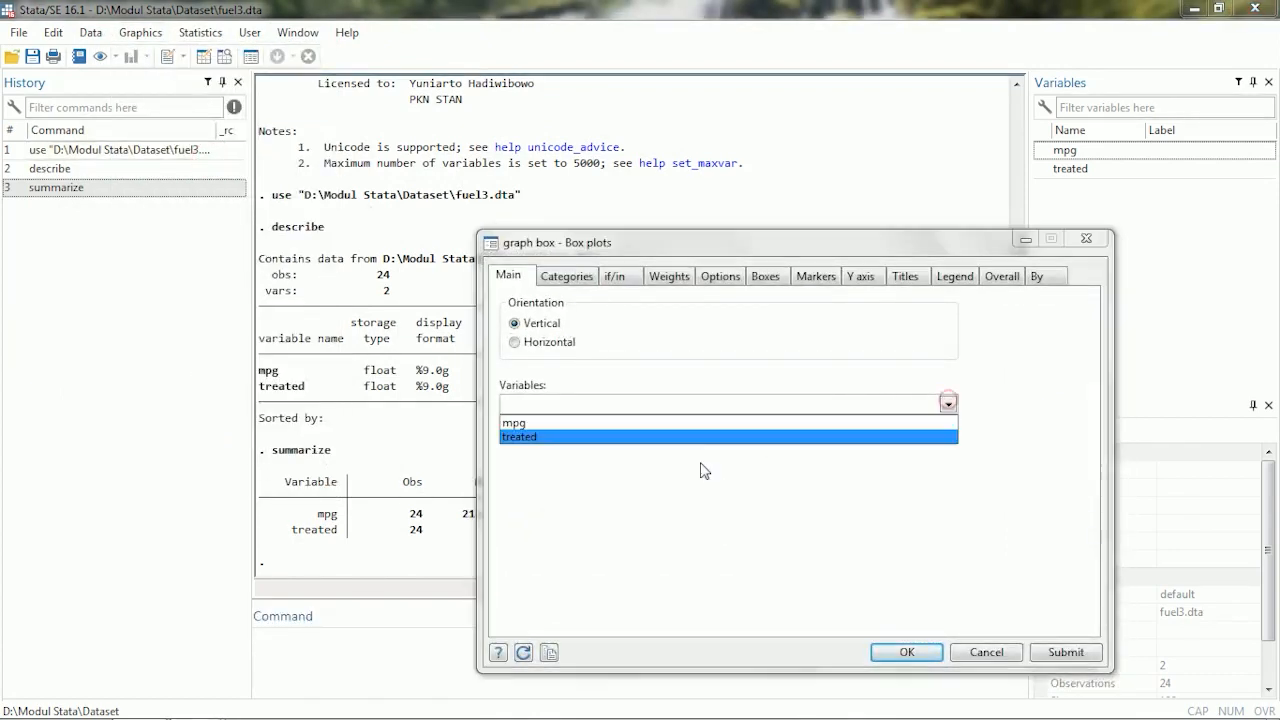
left_click(652, 426)
left_click(566, 272)
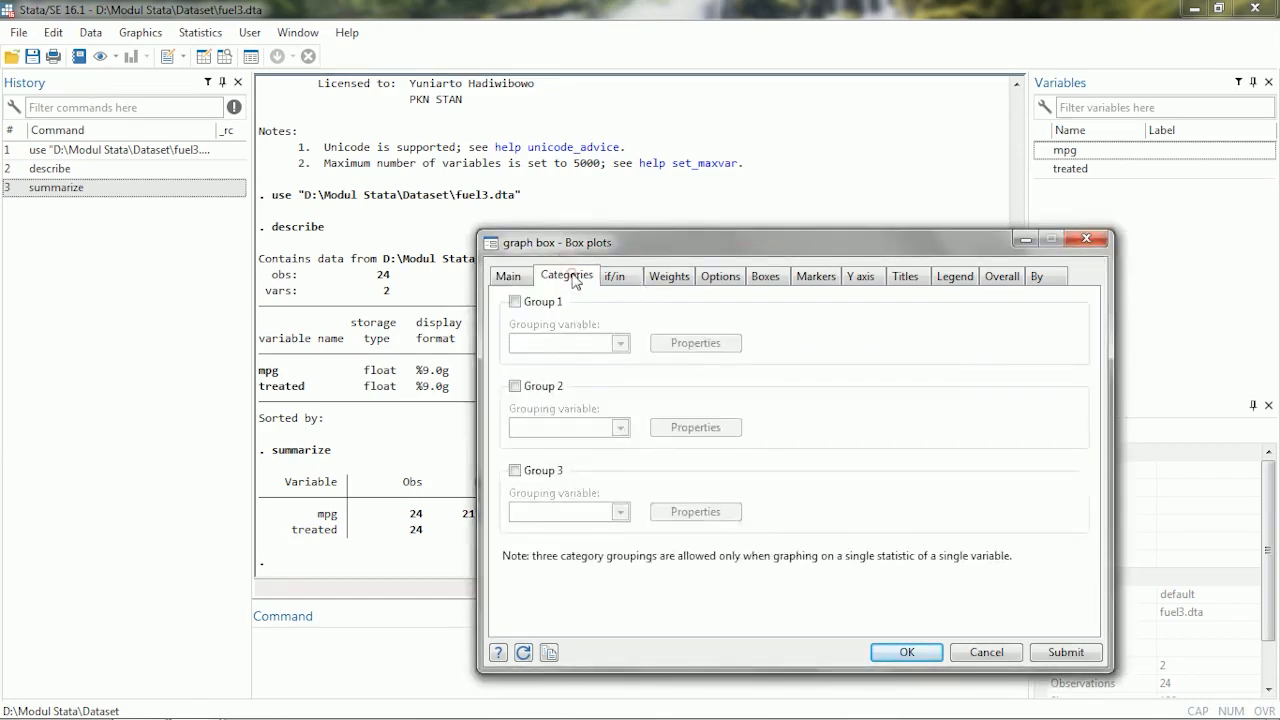
left_click(530, 301)
left_click(619, 343)
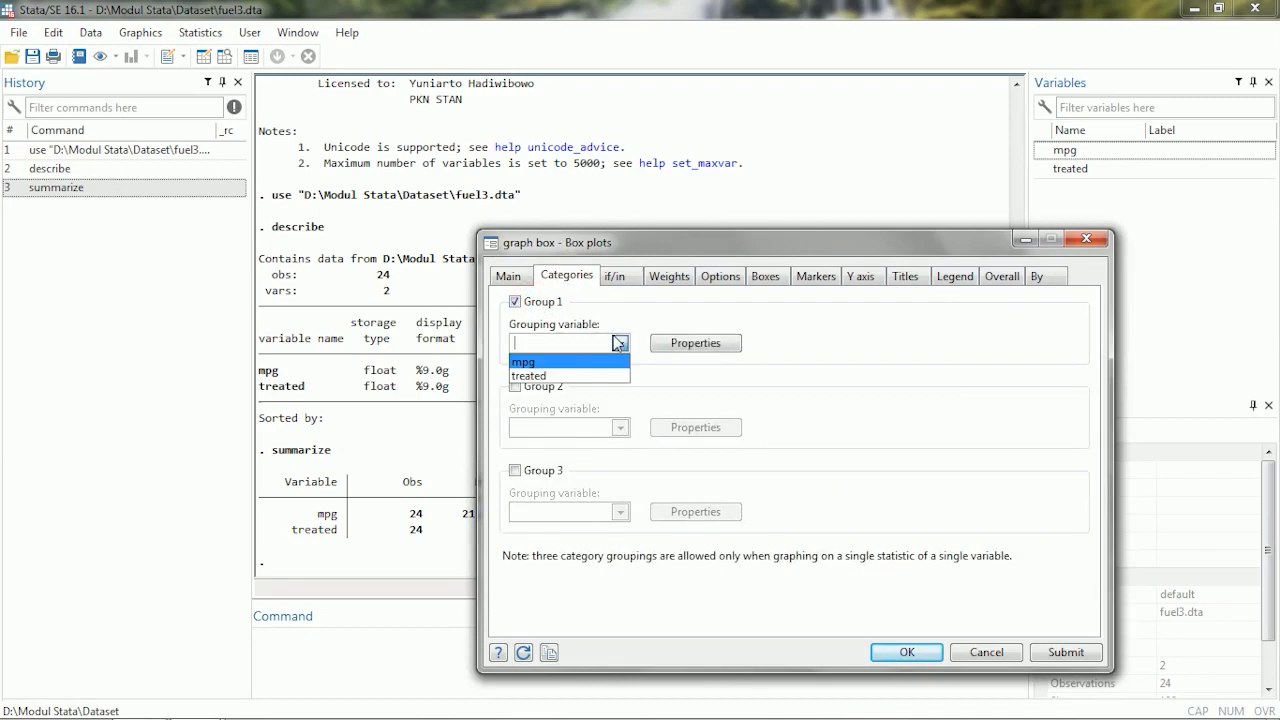
left_click(536, 378)
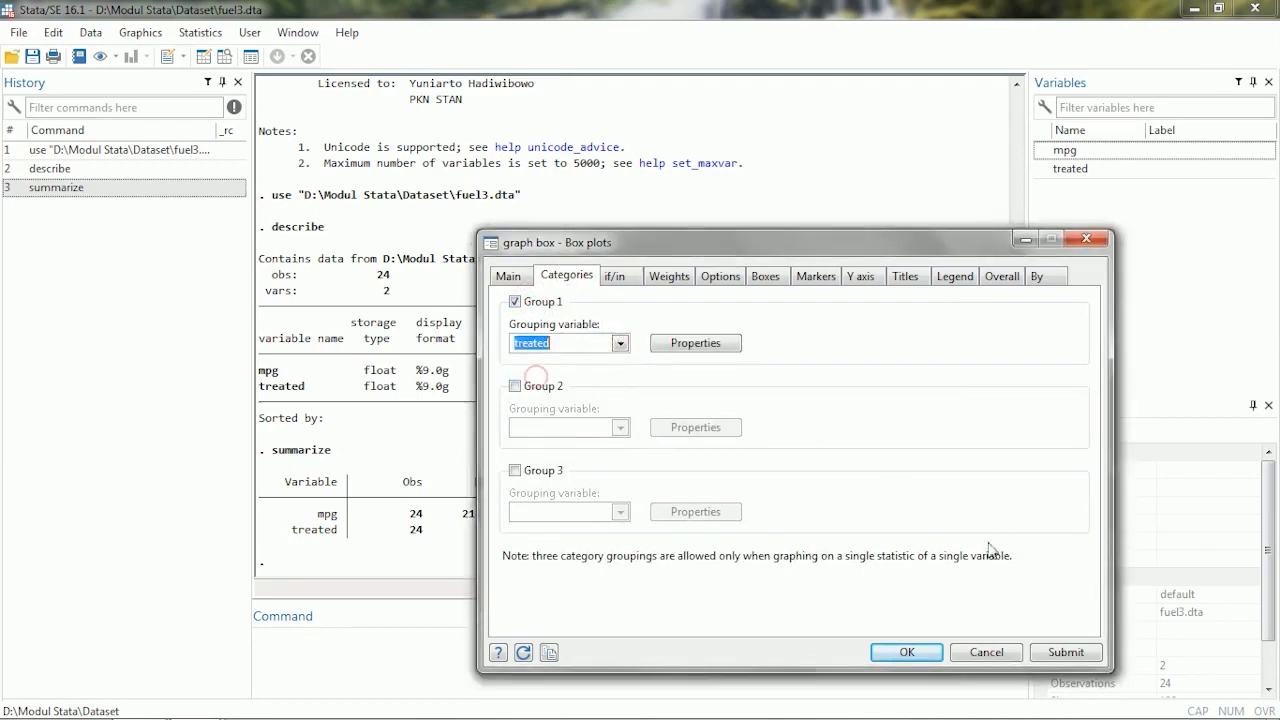
left_click(916, 654)
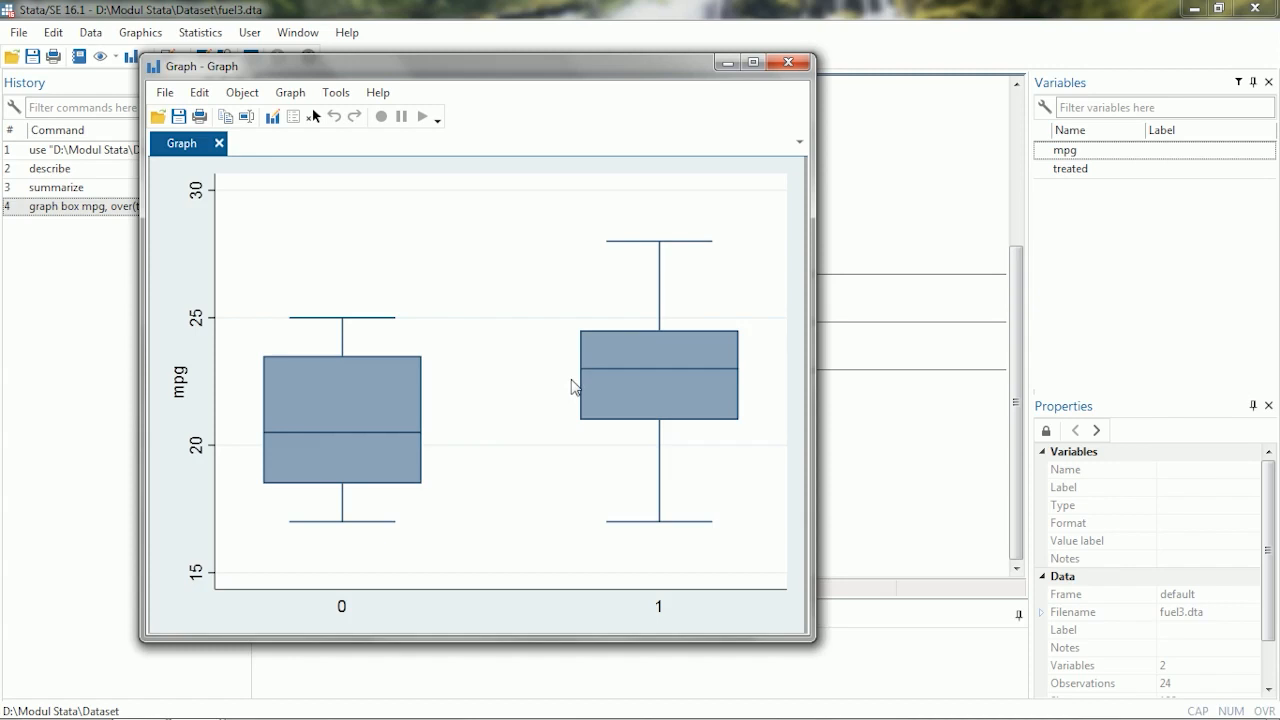
left_click(790, 65)
Run a two-sample t test using groups on mpg by treated at the 95 confidence level, and dismiss the Windows color scheme message
left_click(203, 33)
mouse_move(260, 53)
mouse_move(600, 127)
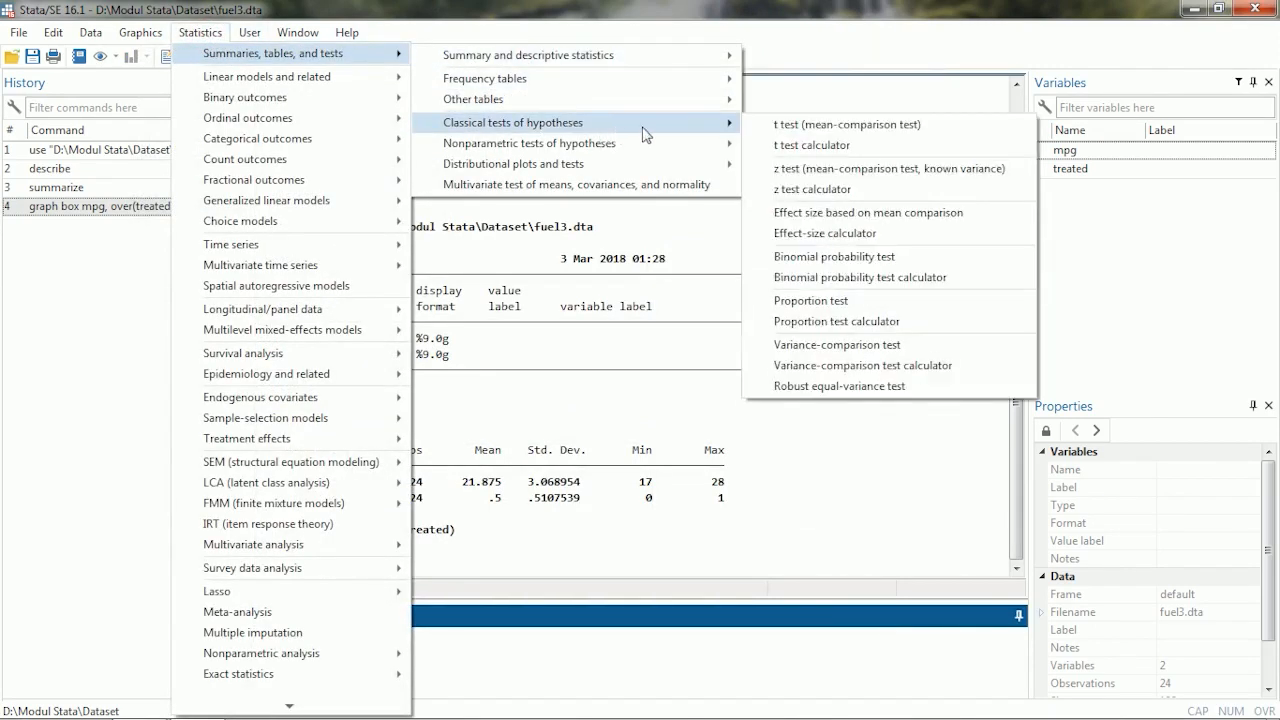
left_click(848, 127)
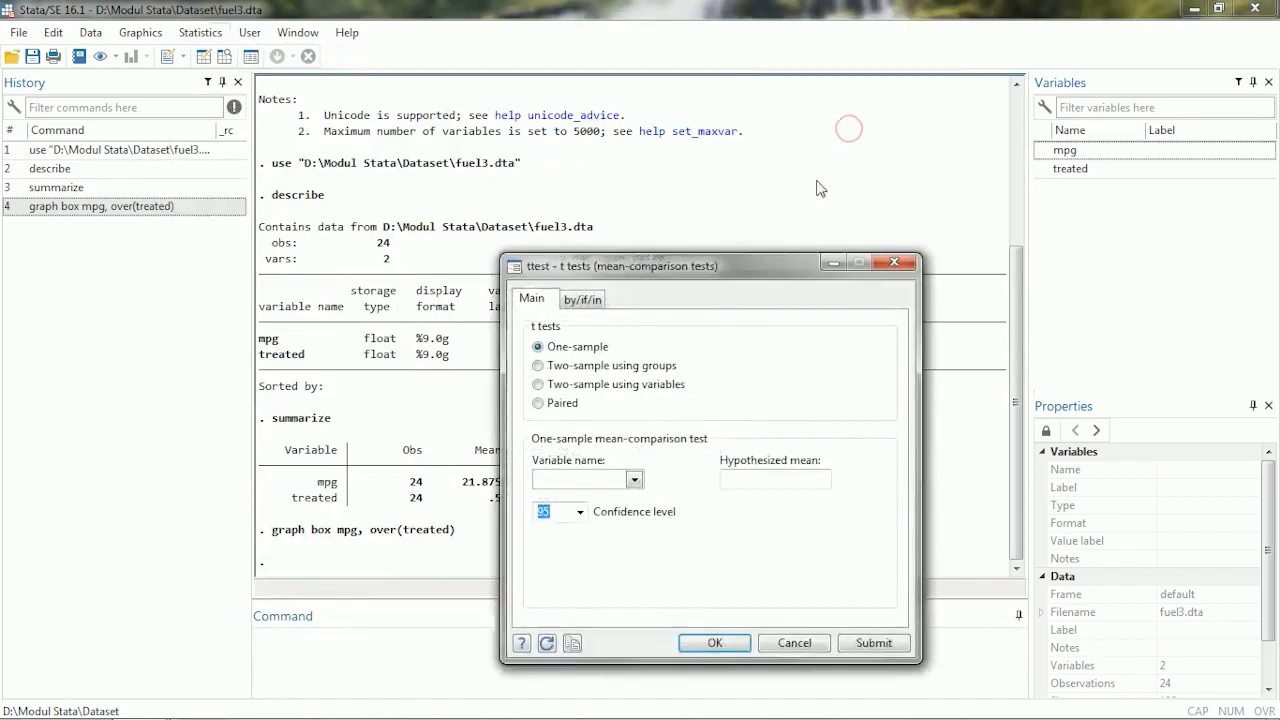
left_click(615, 367)
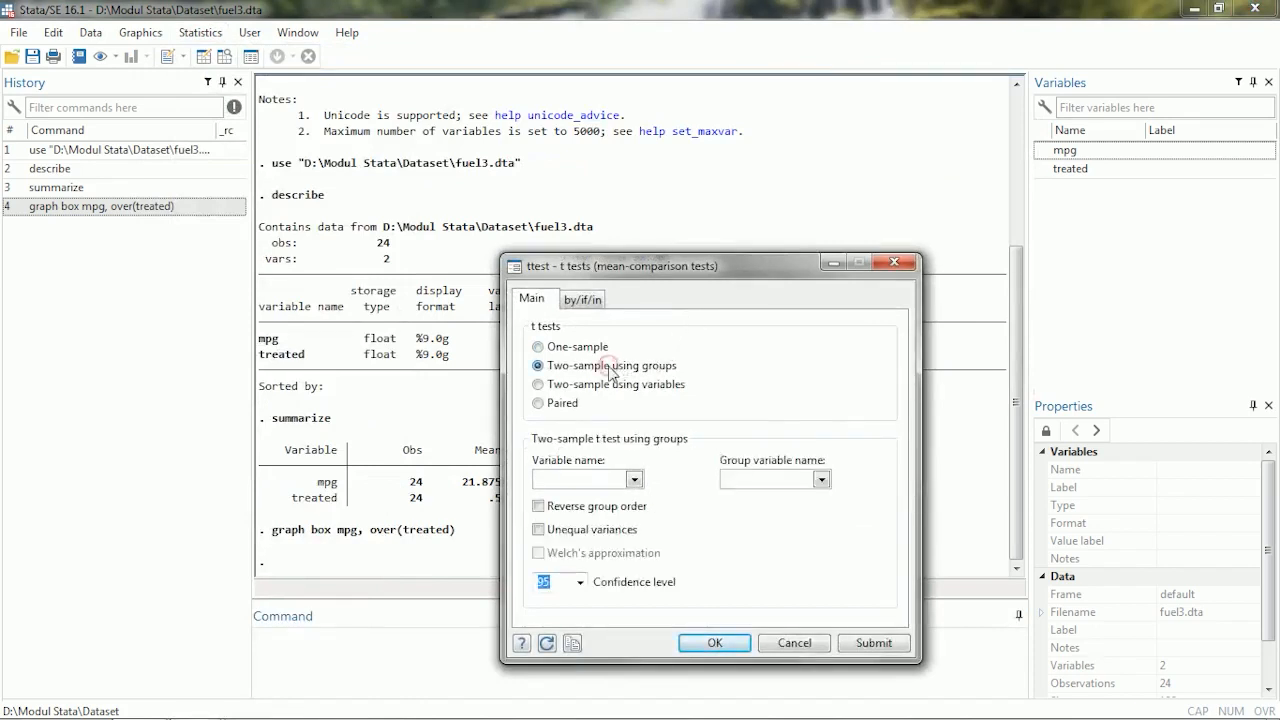
left_click(634, 479)
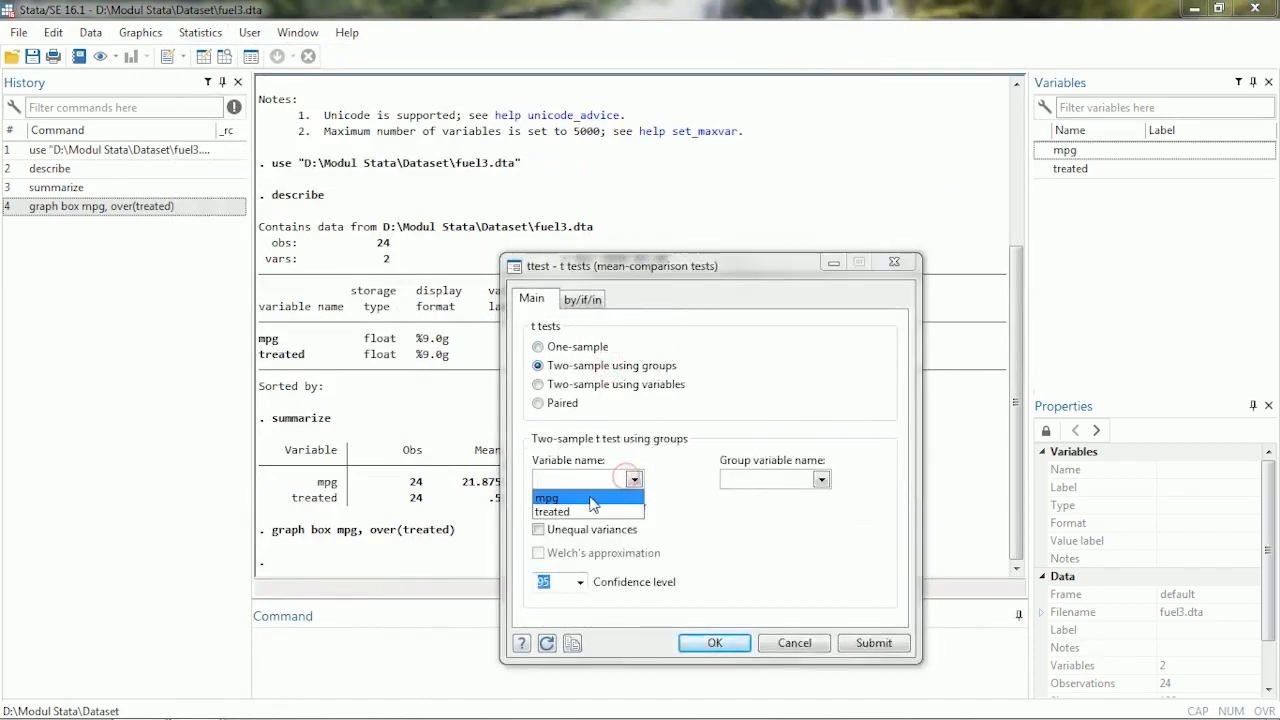
left_click(592, 499)
left_click(820, 479)
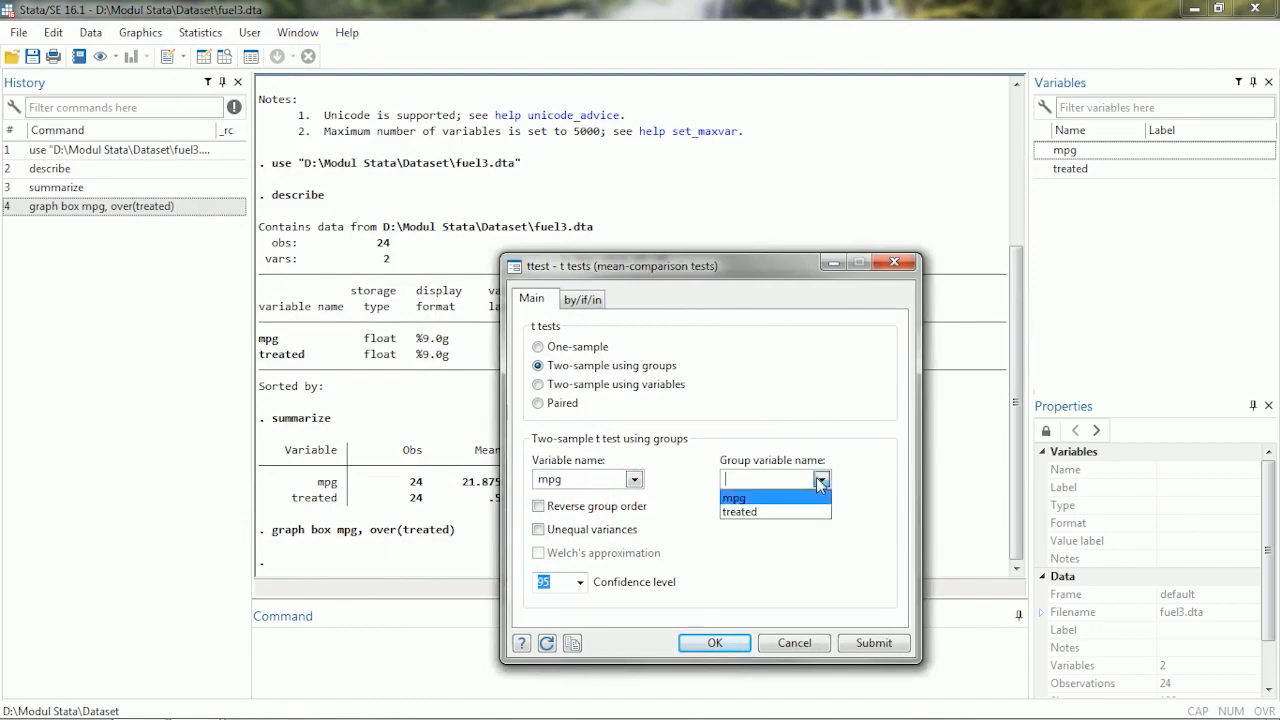
left_click(758, 511)
left_click(716, 645)
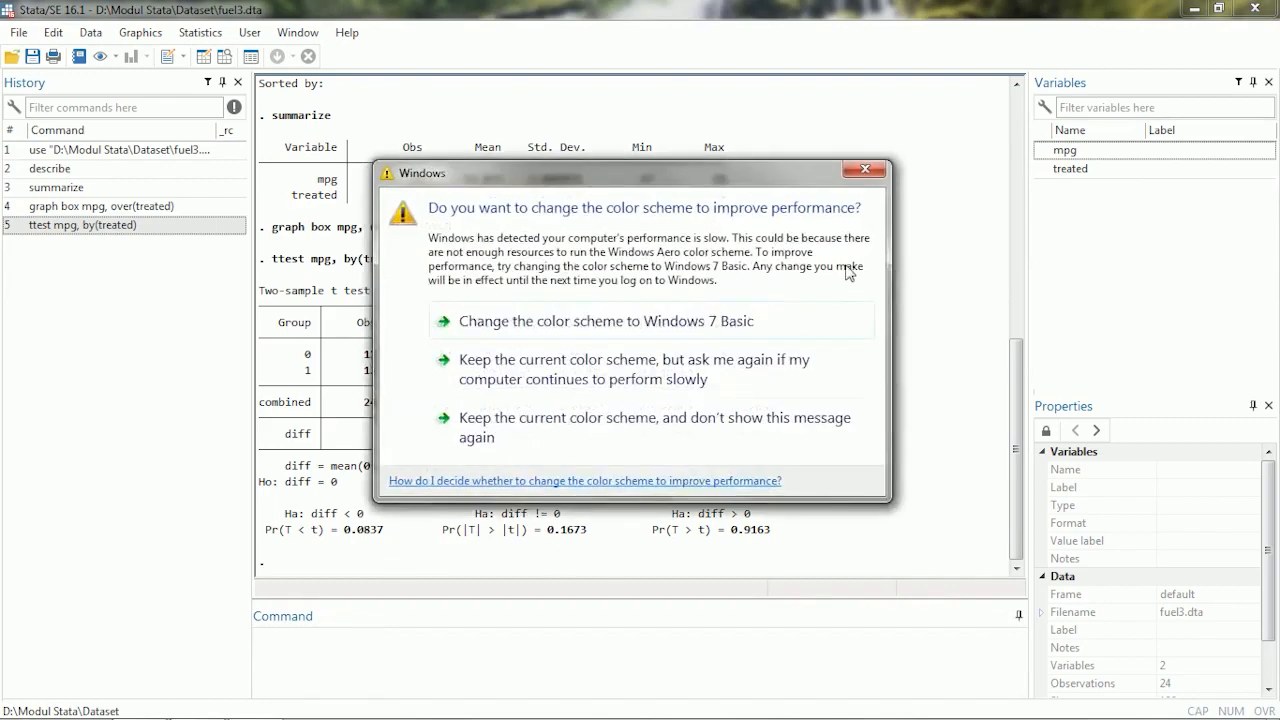
left_click(864, 171)
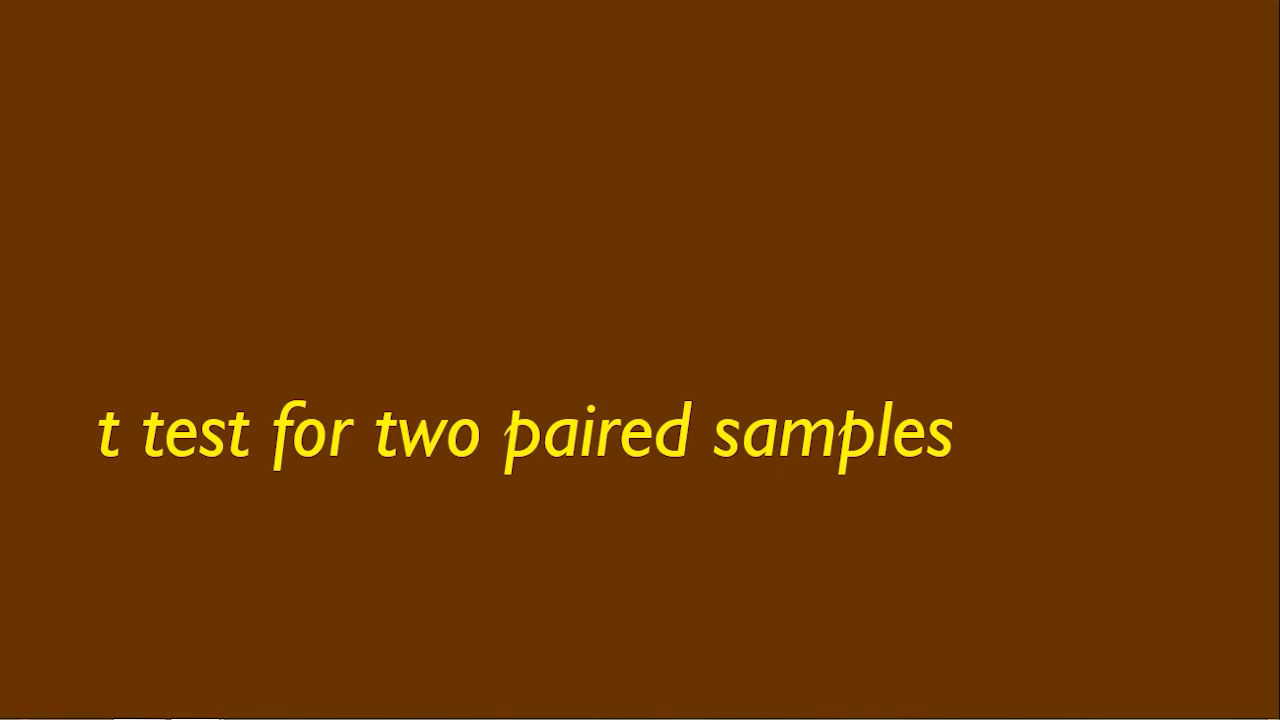
Exit the slideshow and open the fuel.dta dataset from the Dataset folder in Stata
key("Escape")
mouse_move(188, 708)
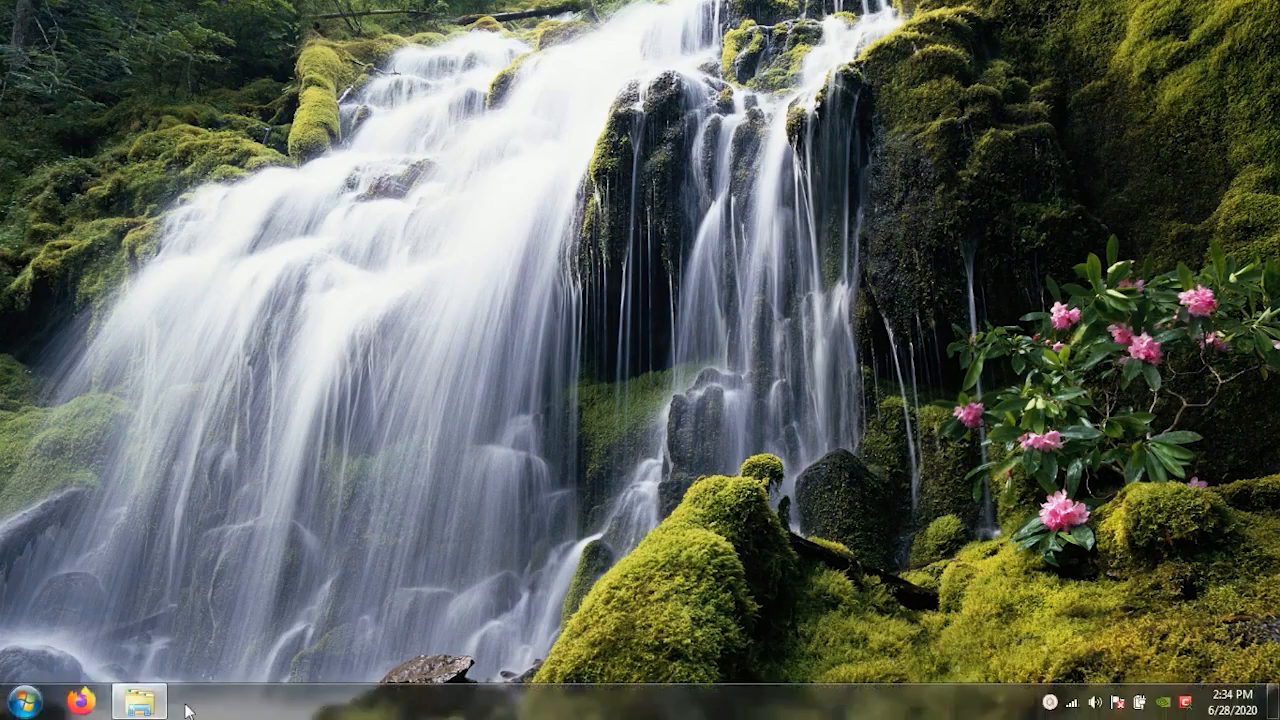
left_click(155, 708)
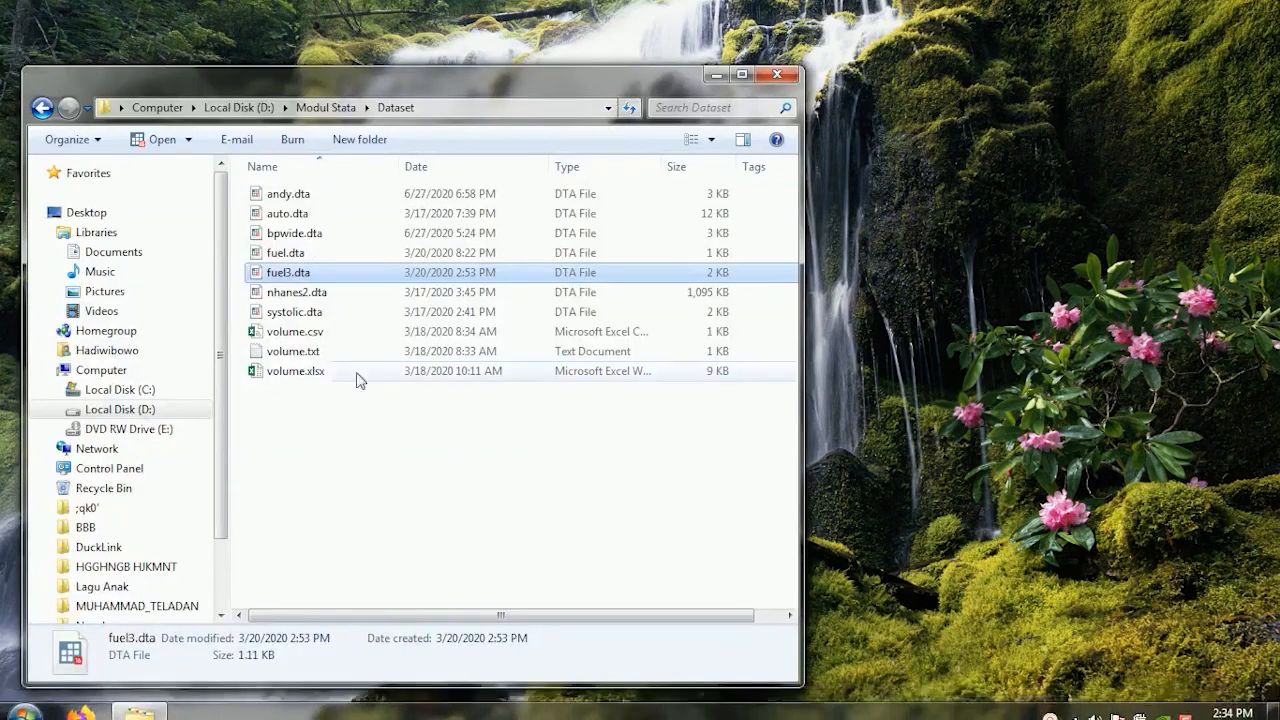
double_click(285, 256)
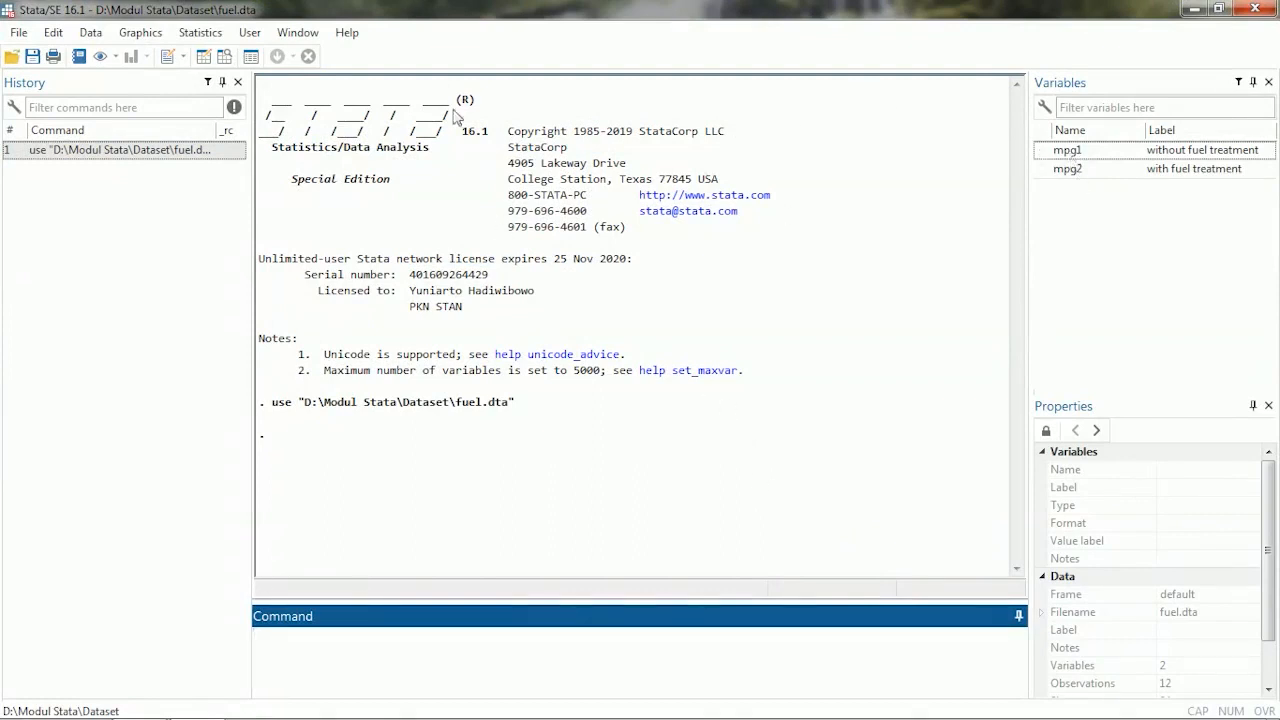
Run Describe on all variables of the fuel dataset in memory
left_click(92, 33)
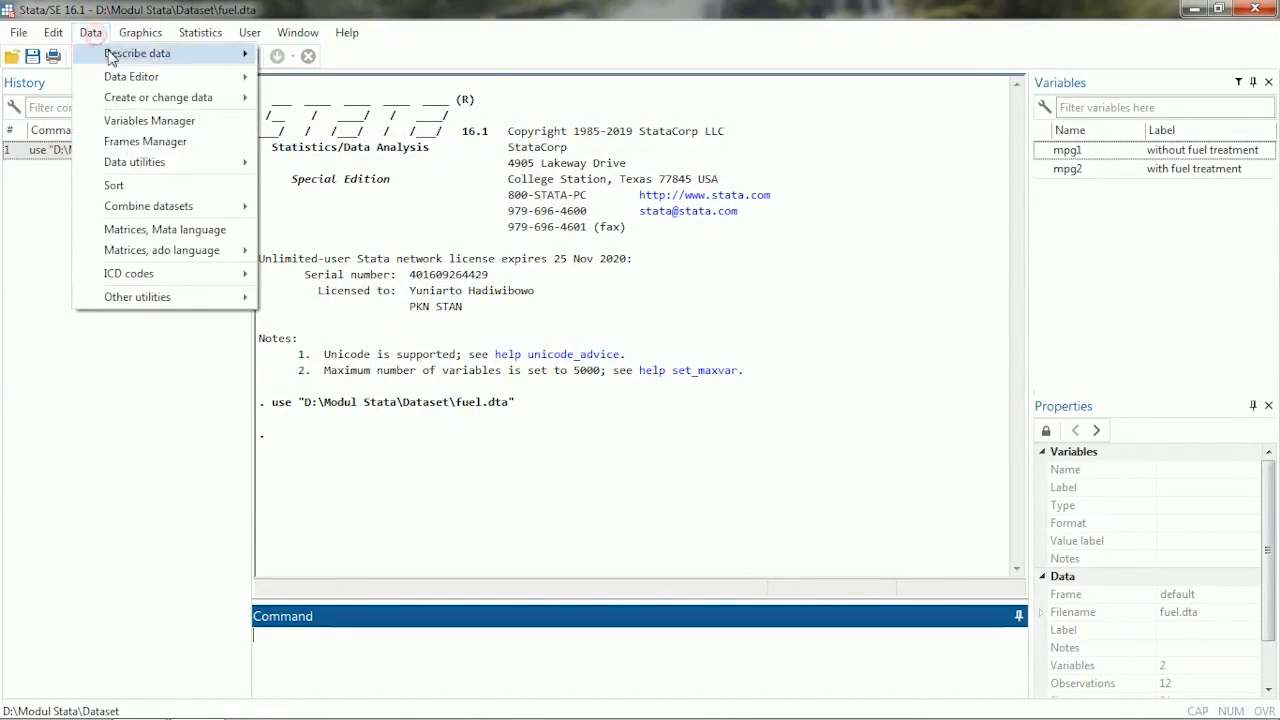
mouse_move(120, 54)
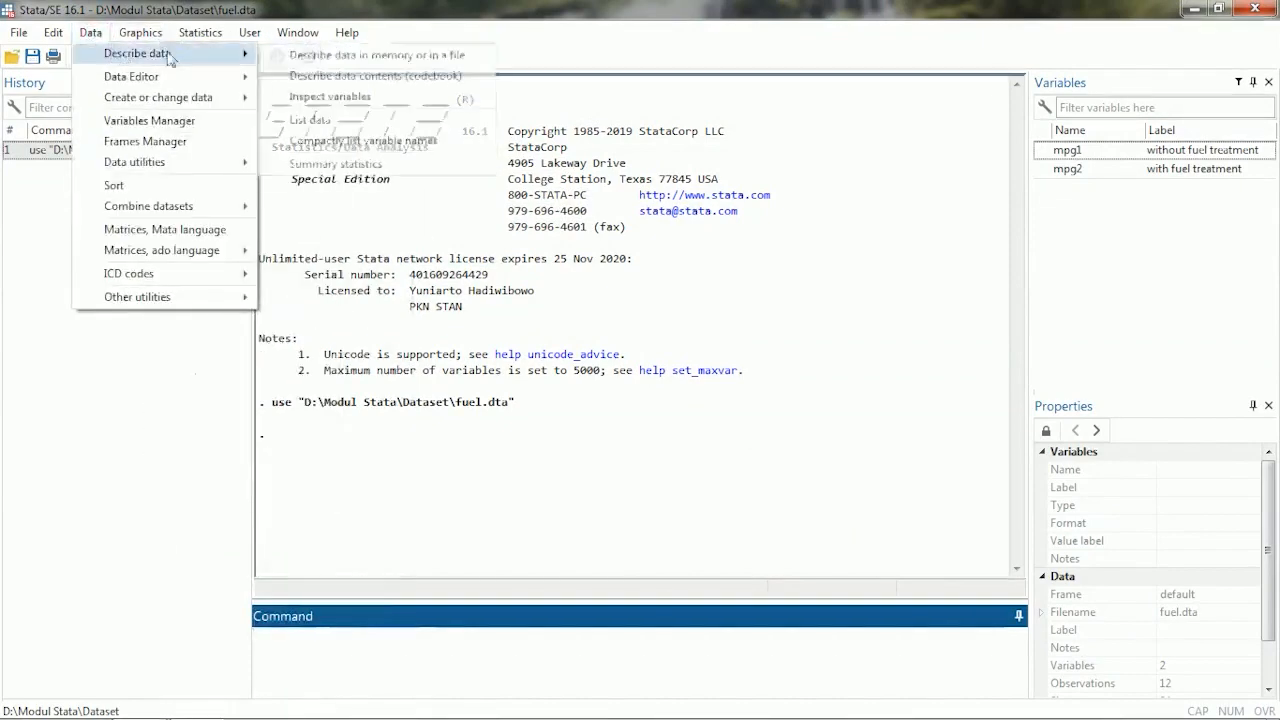
left_click(295, 54)
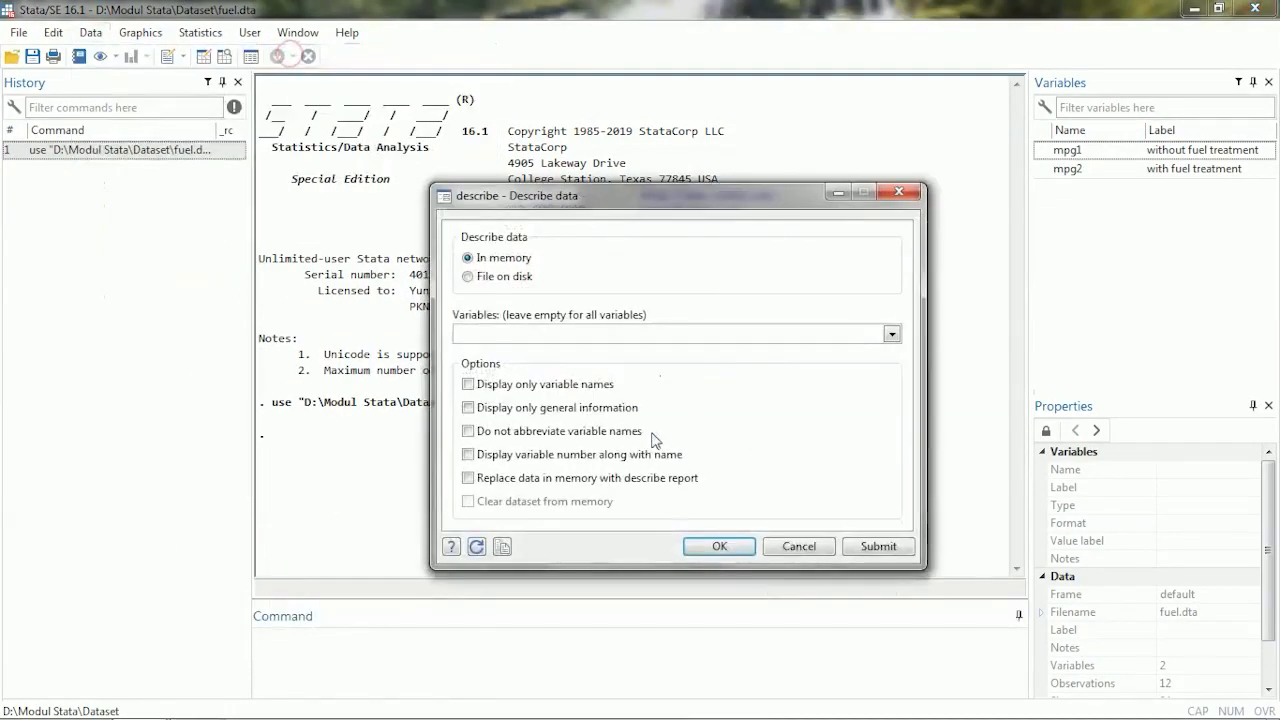
left_click(719, 546)
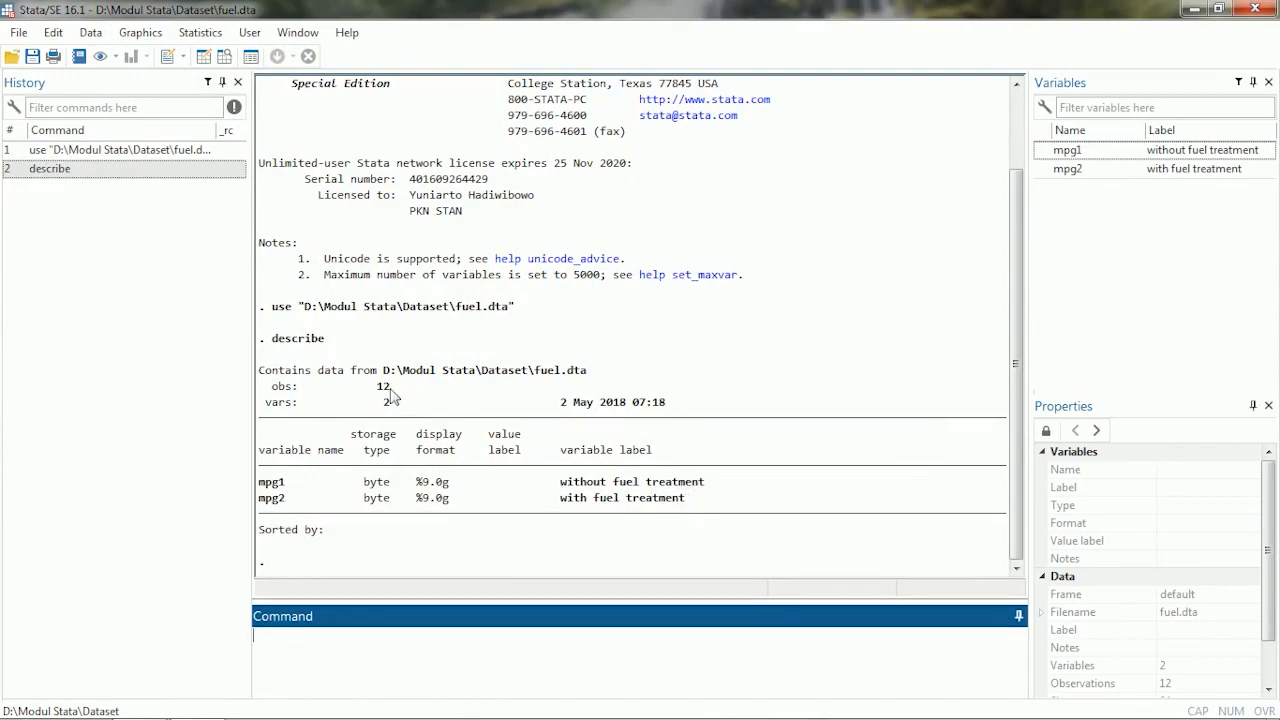
Run Summarize with the standard display for all variables in the fuel dataset
left_click(199, 32)
mouse_move(233, 60)
mouse_move(472, 60)
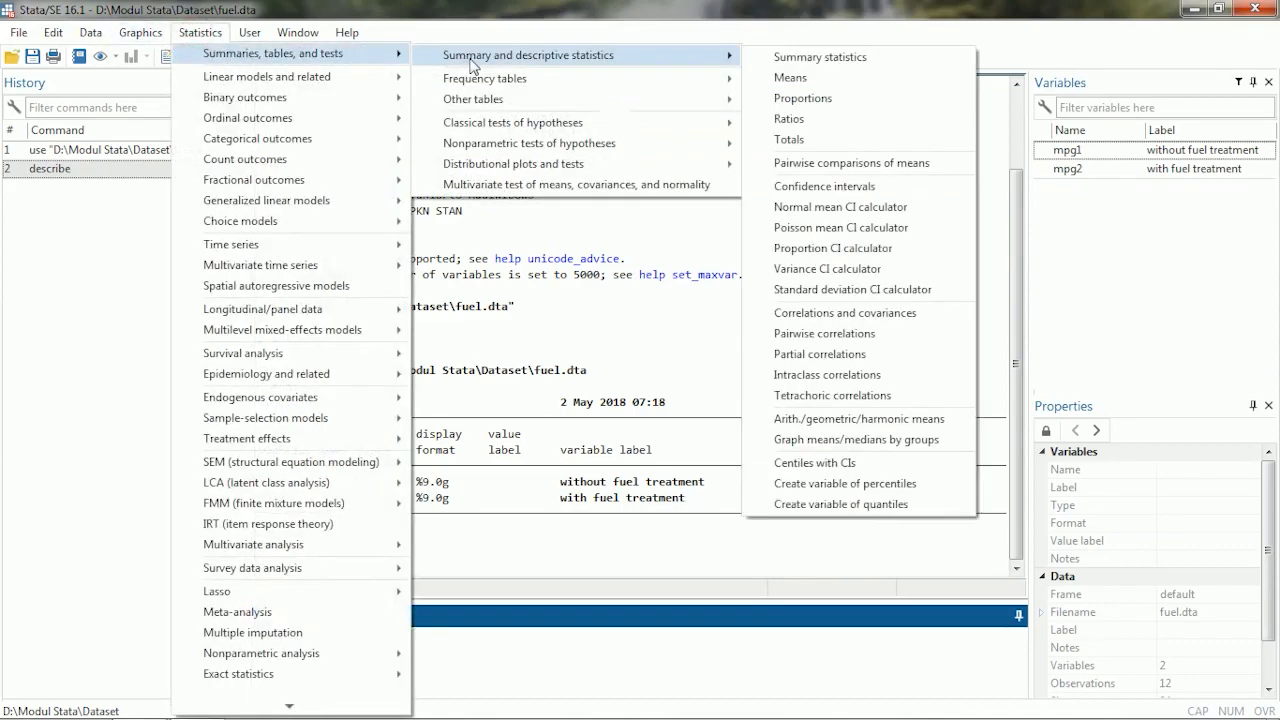
left_click(825, 60)
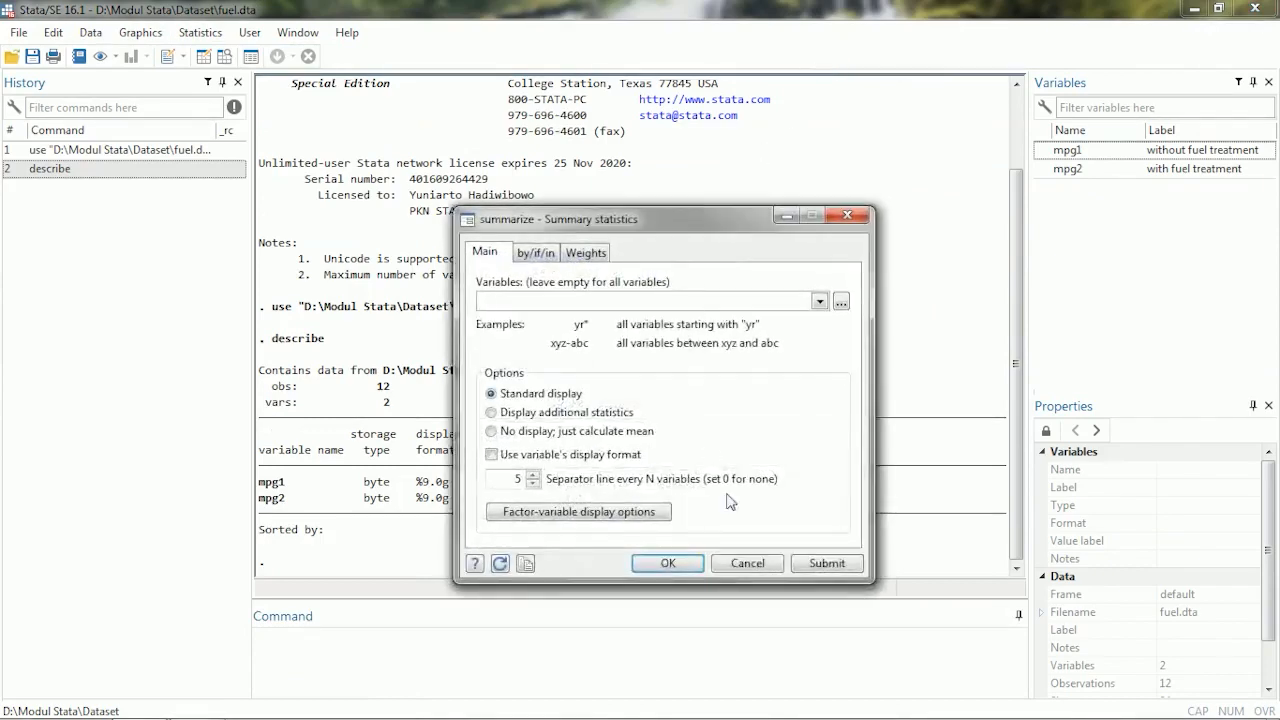
left_click(686, 567)
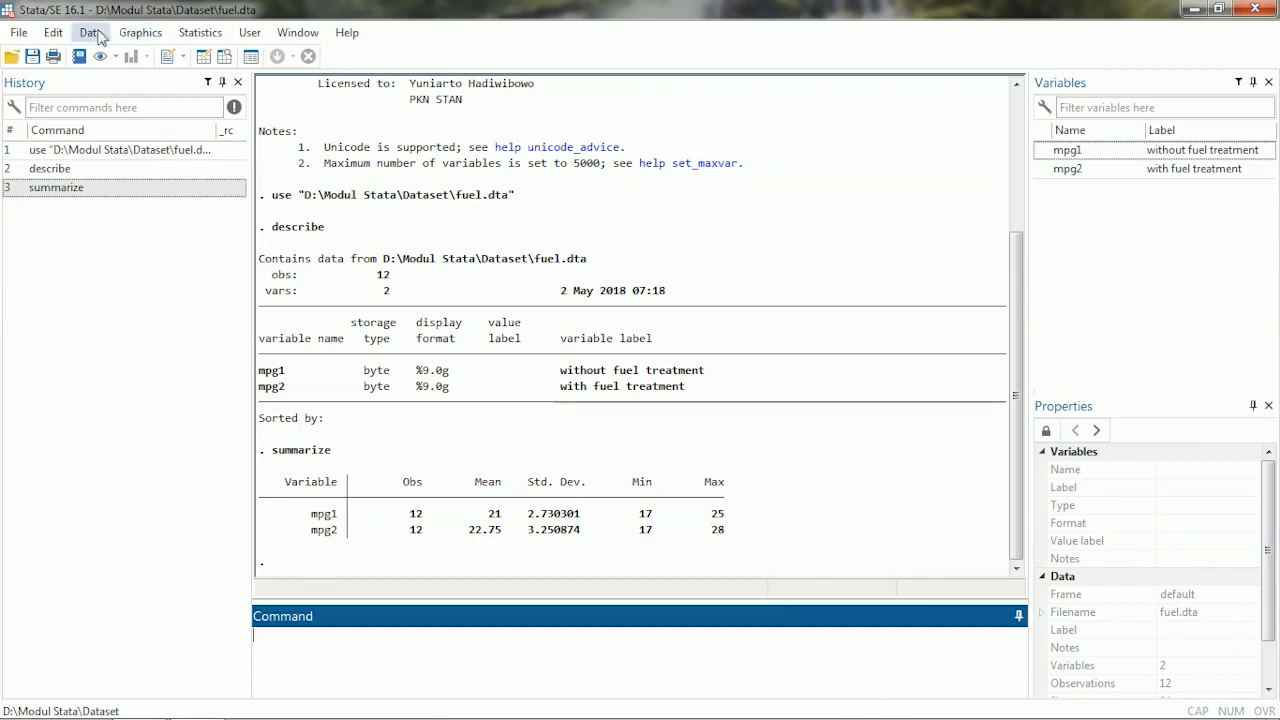
Draw a vertical box plot of mpg1 and mpg2 together, and close the graph window
left_click(141, 34)
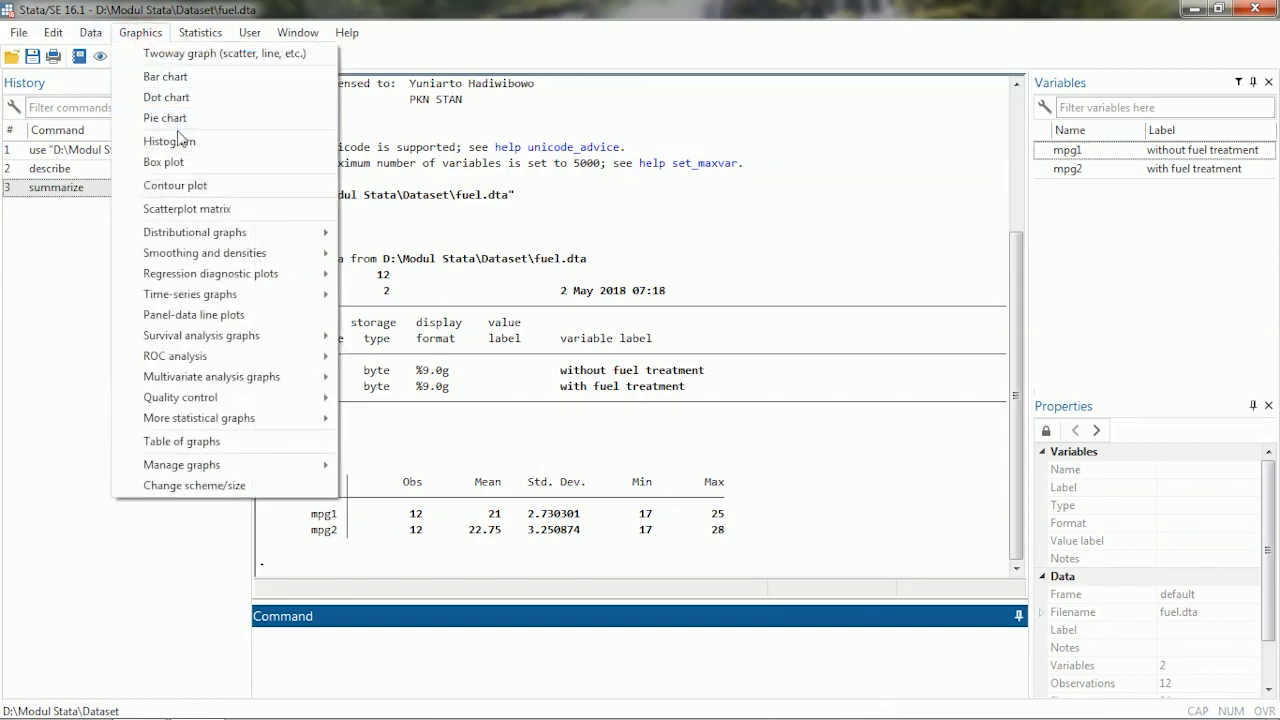
left_click(179, 162)
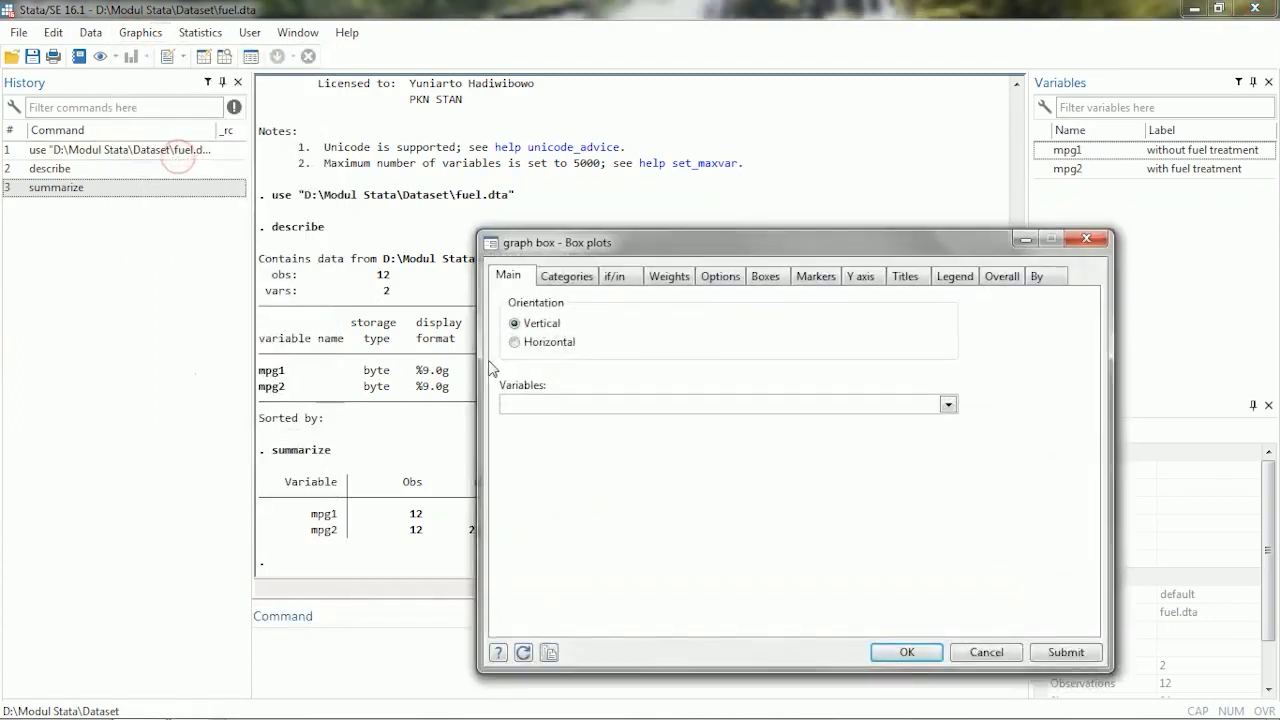
left_click(948, 404)
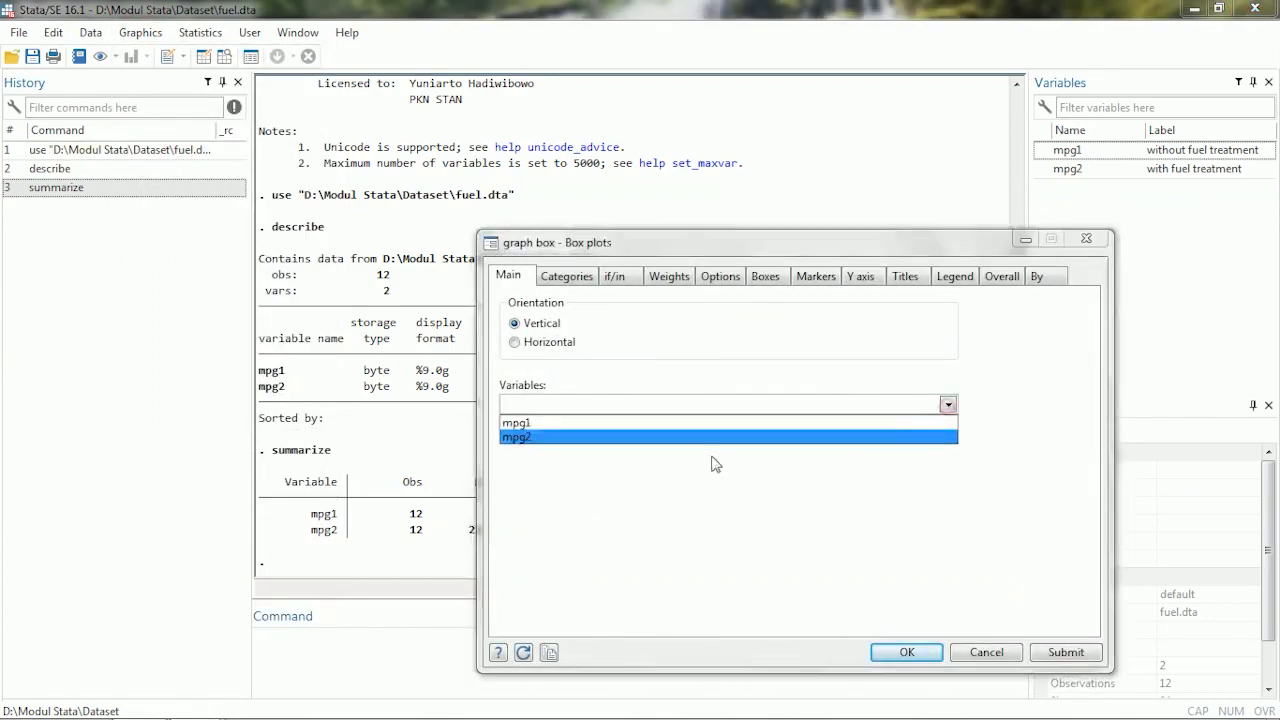
left_click(600, 424)
left_click(594, 437)
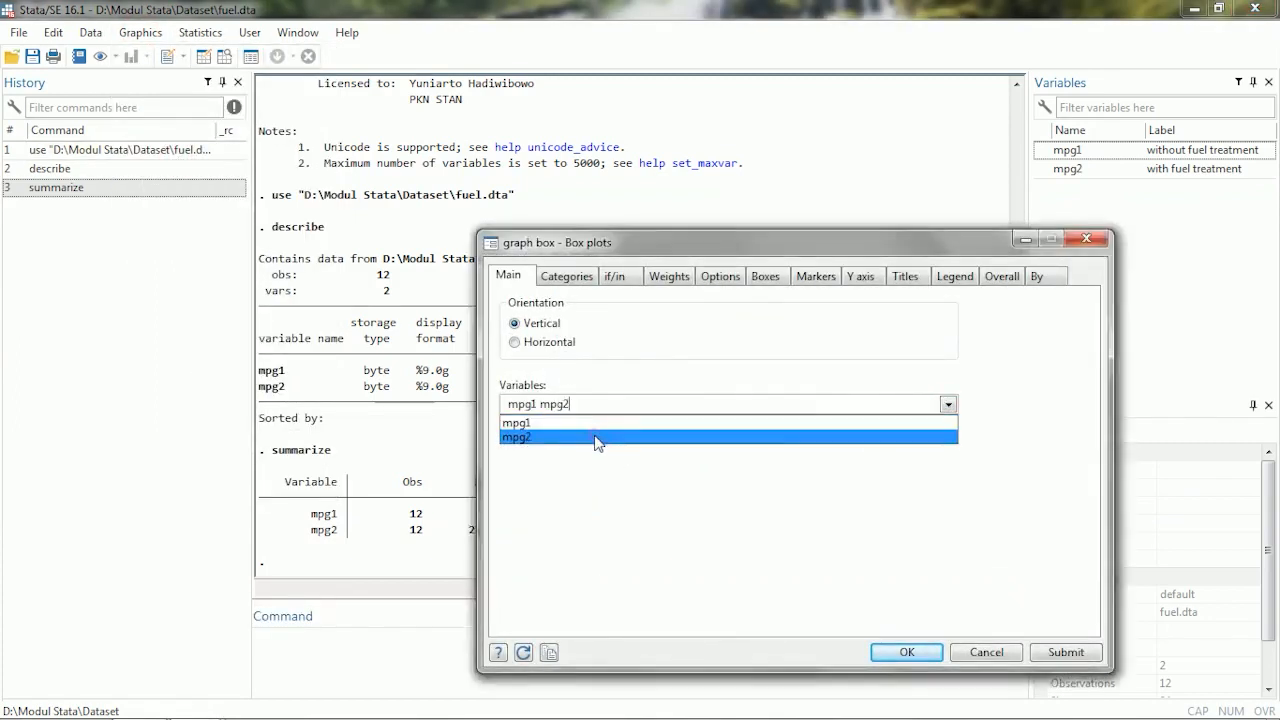
left_click(914, 660)
left_click(914, 660)
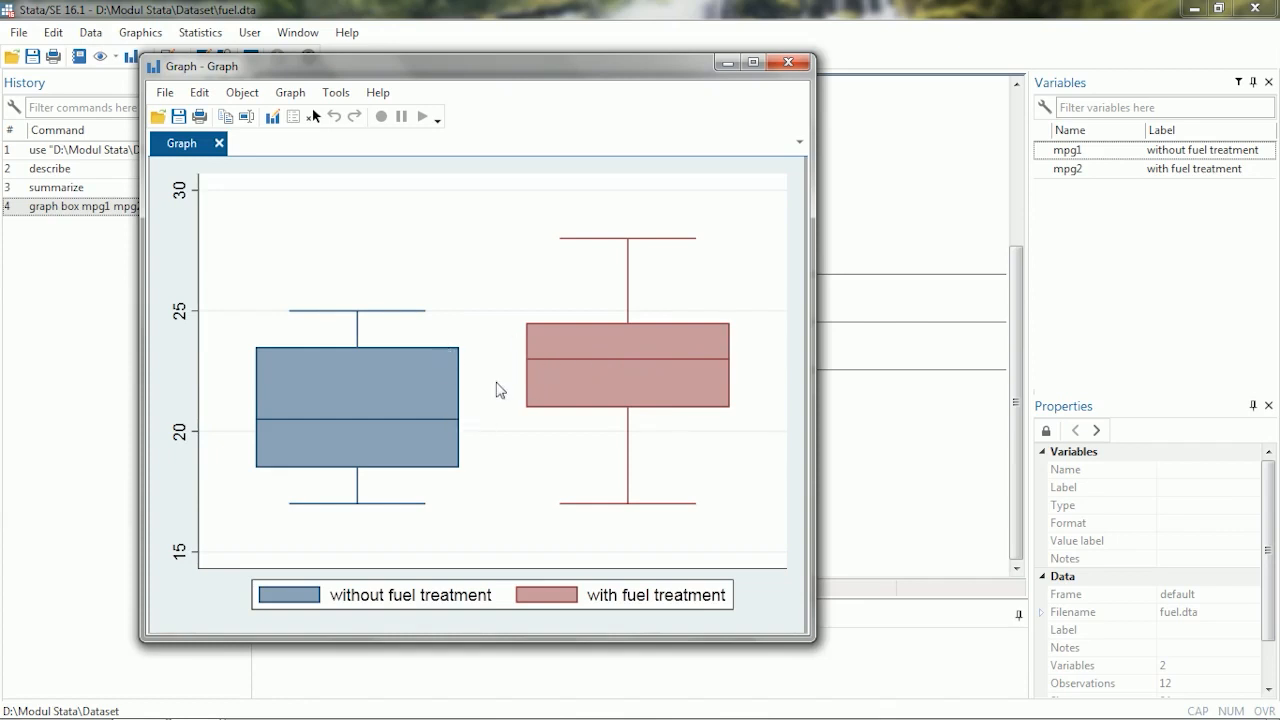
left_click(790, 63)
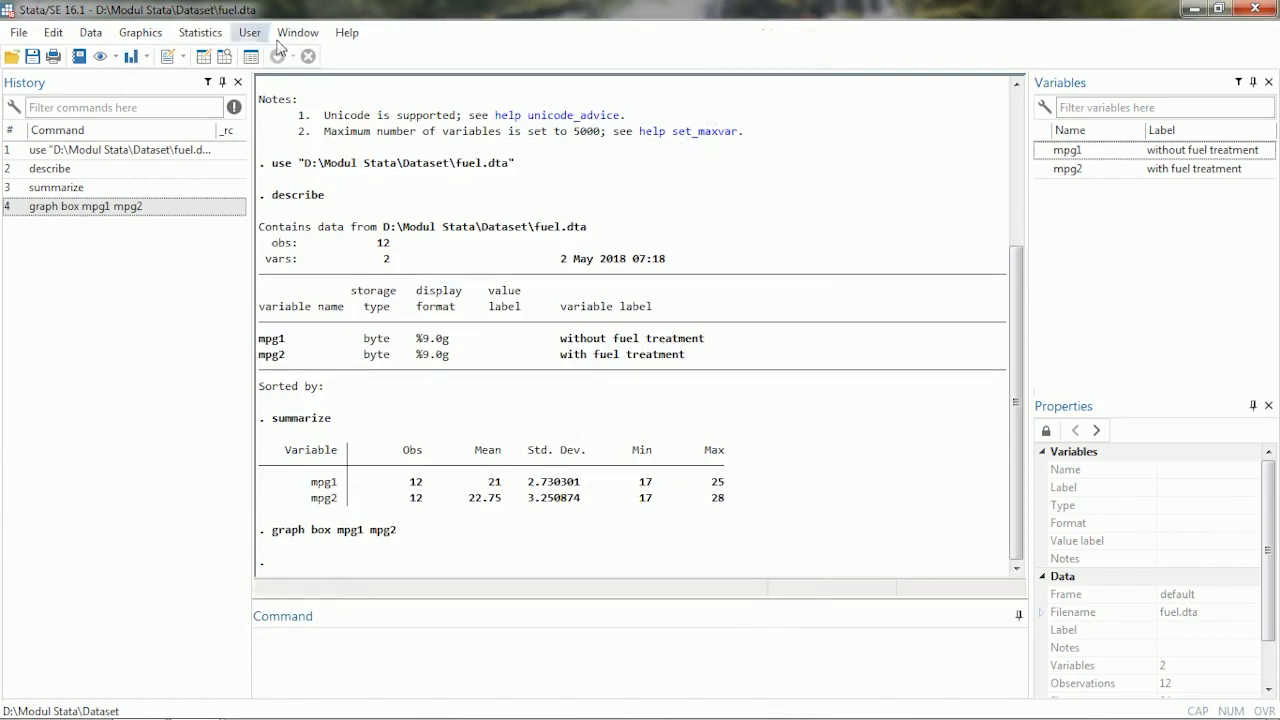
Run a paired t test with mpg1 as the first variable and mpg2 as the second at the 95% confidence level
left_click(201, 32)
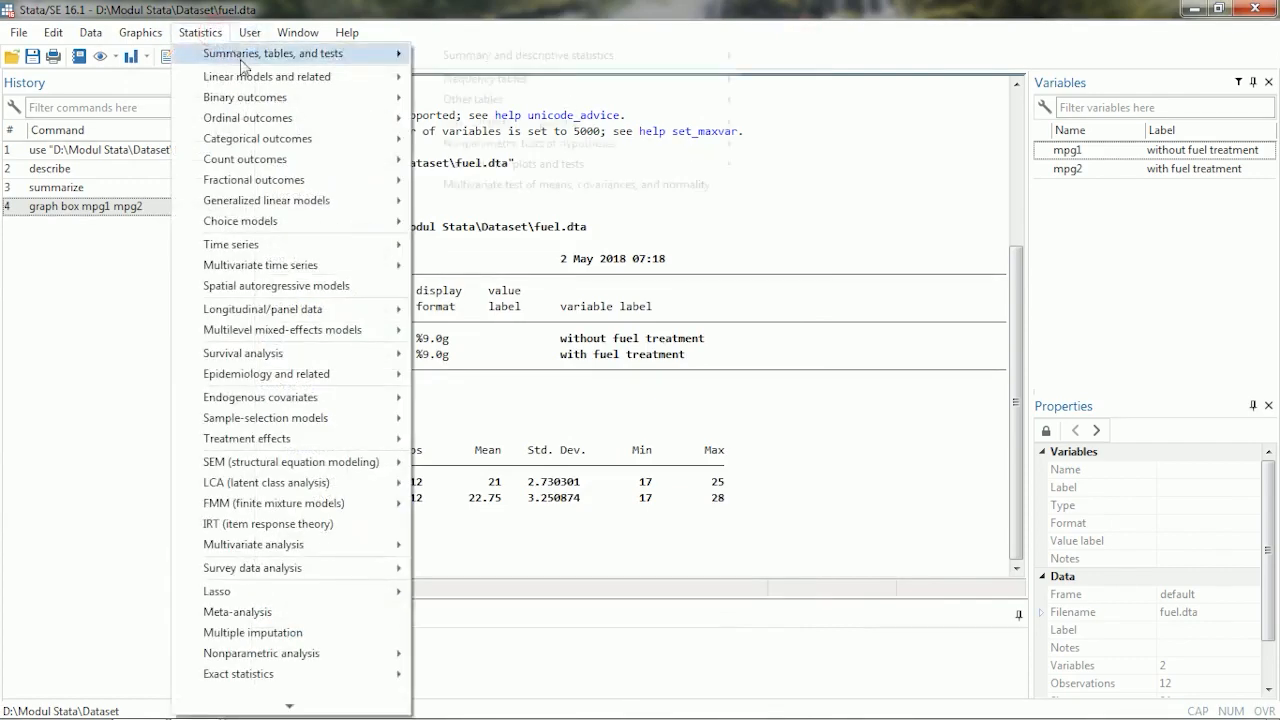
mouse_move(315, 58)
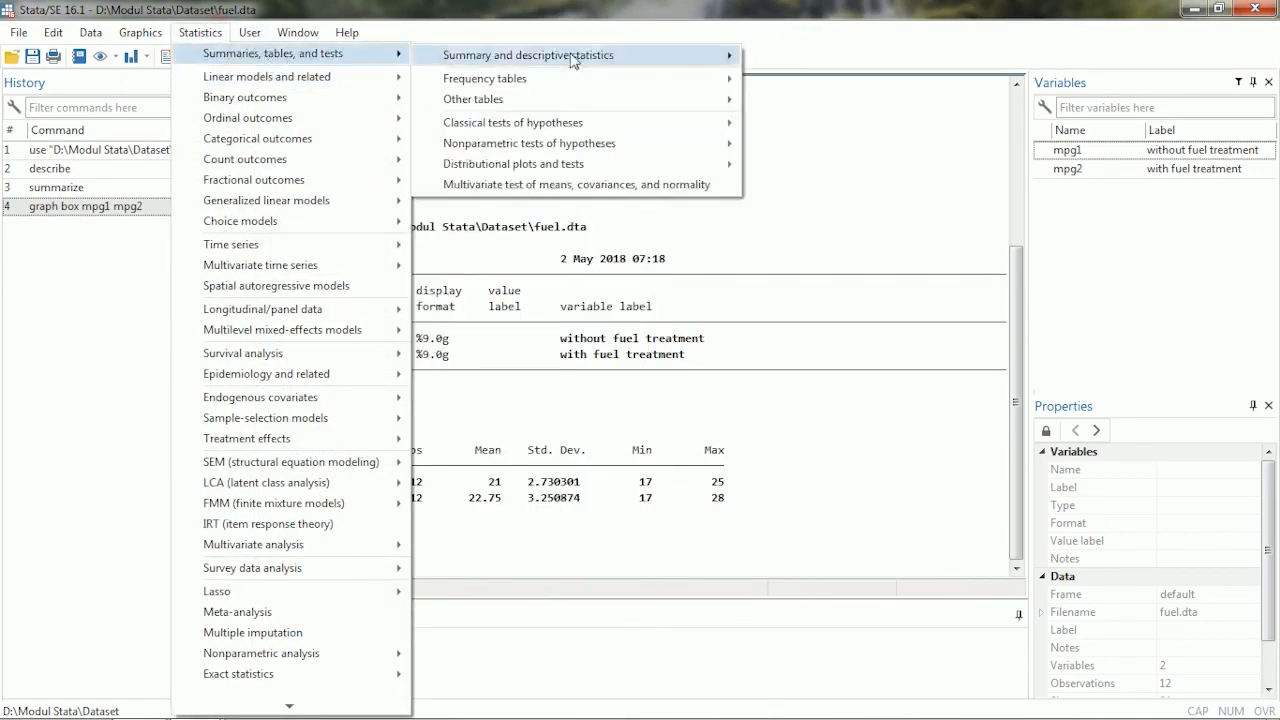
mouse_move(697, 124)
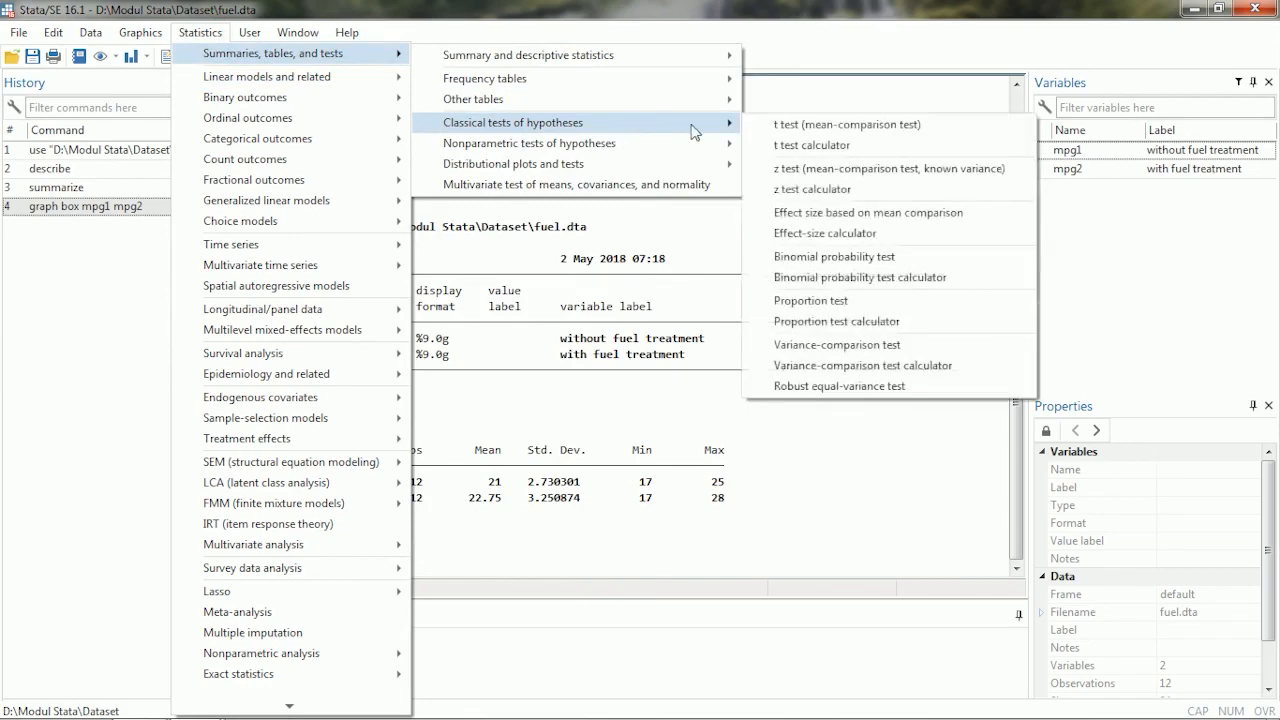
left_click(852, 133)
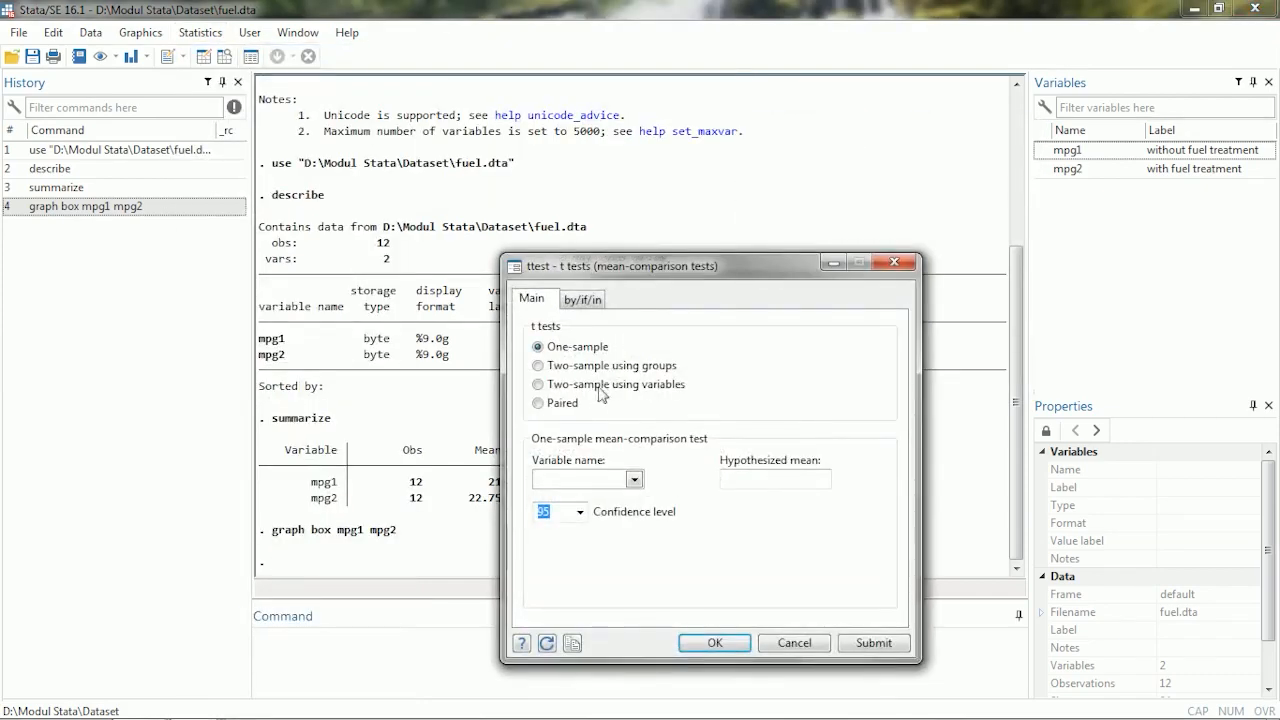
left_click(578, 403)
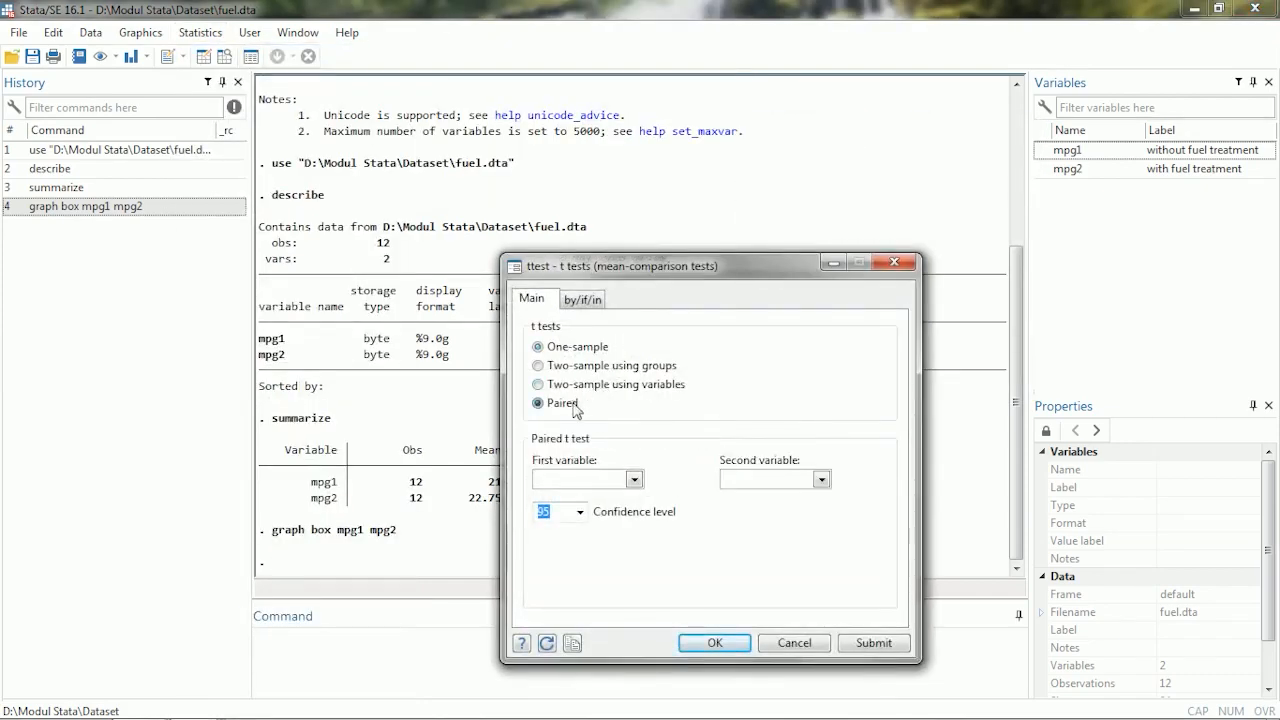
left_click(634, 479)
left_click(595, 497)
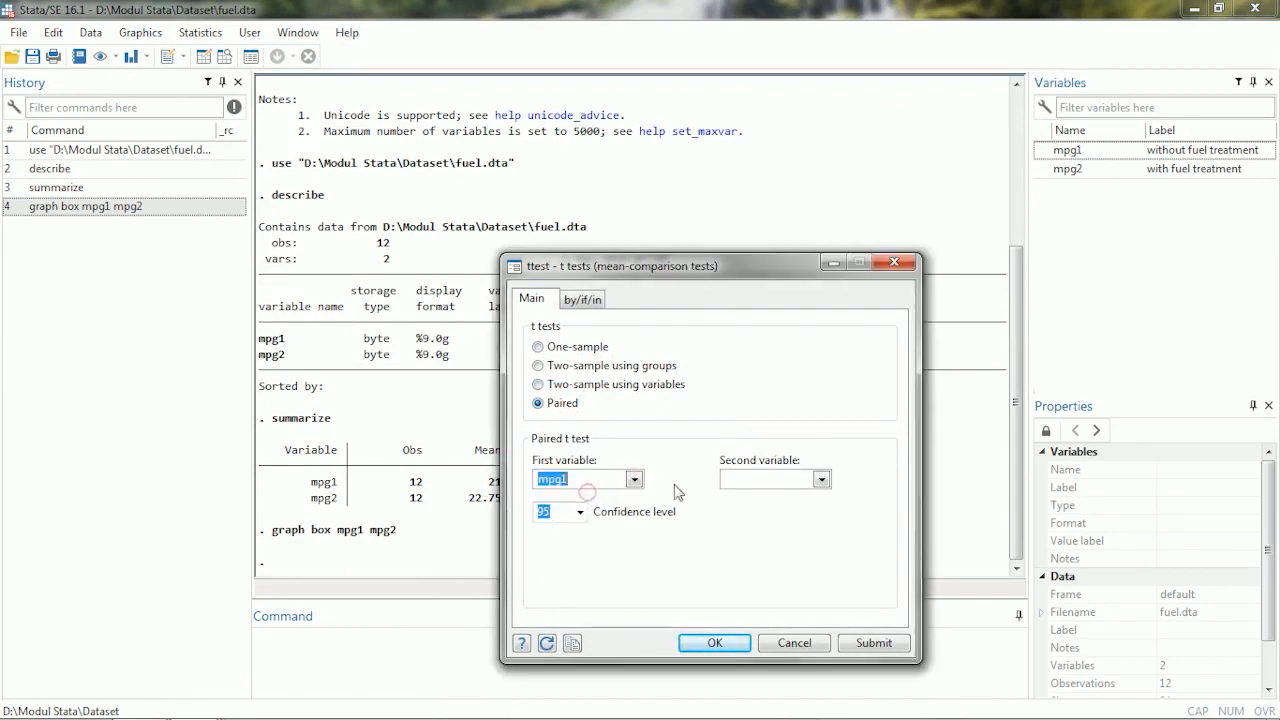
left_click(820, 479)
left_click(776, 514)
left_click(714, 643)
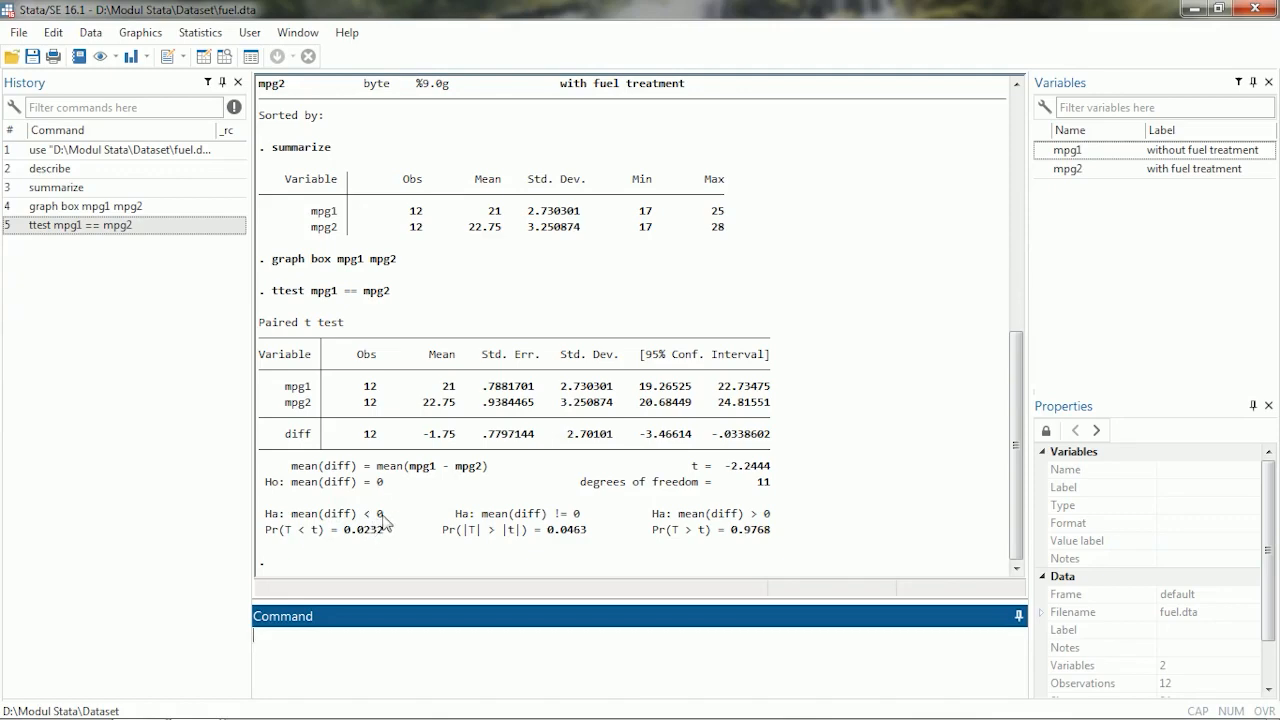
Open the fuel3.dta dataset from the Dataset folder
left_click(856, 175)
left_click(13, 57)
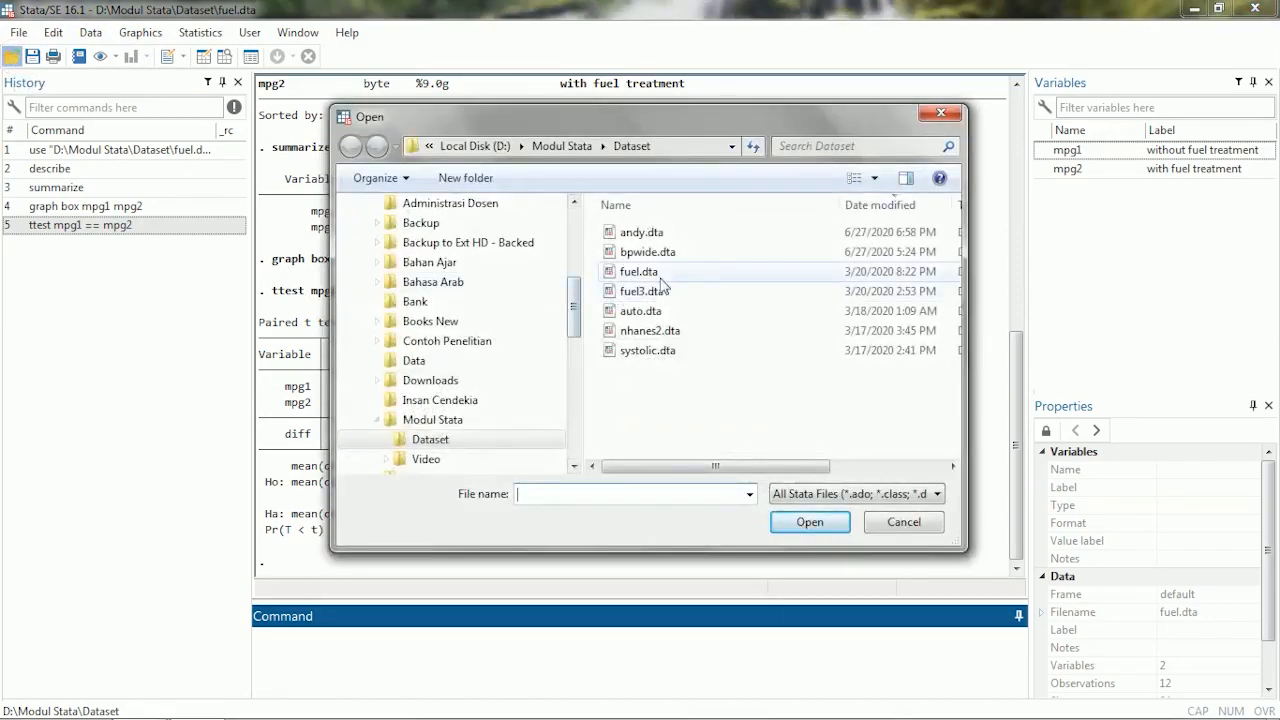
double_click(655, 293)
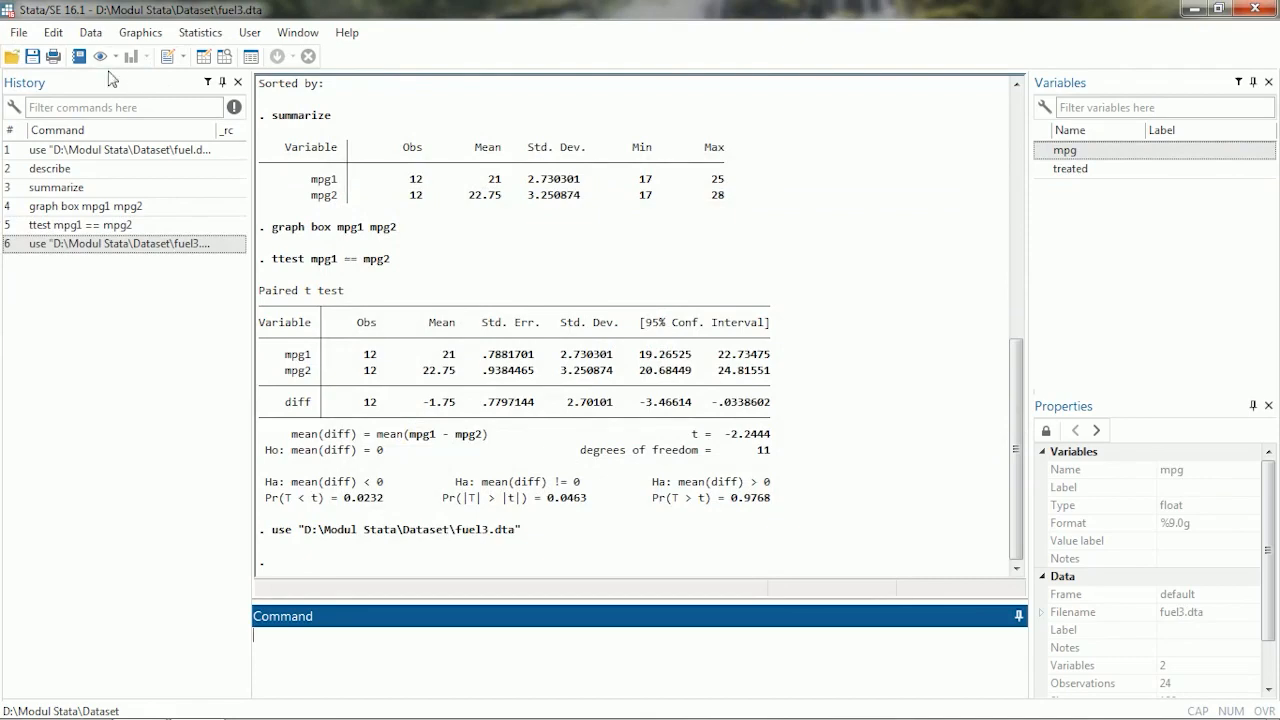
Run a two-sample t test using groups on mpg, with treated as the group variable and 95% confidence level
left_click(200, 32)
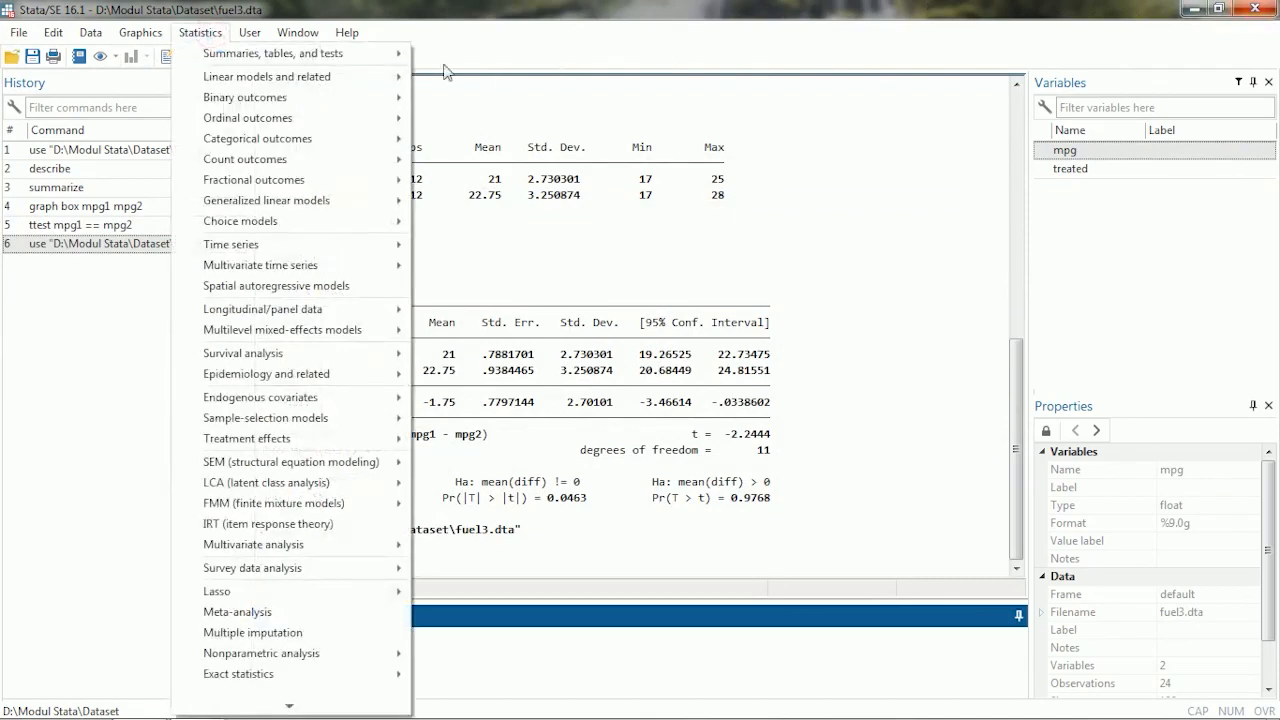
mouse_move(400, 54)
mouse_move(660, 126)
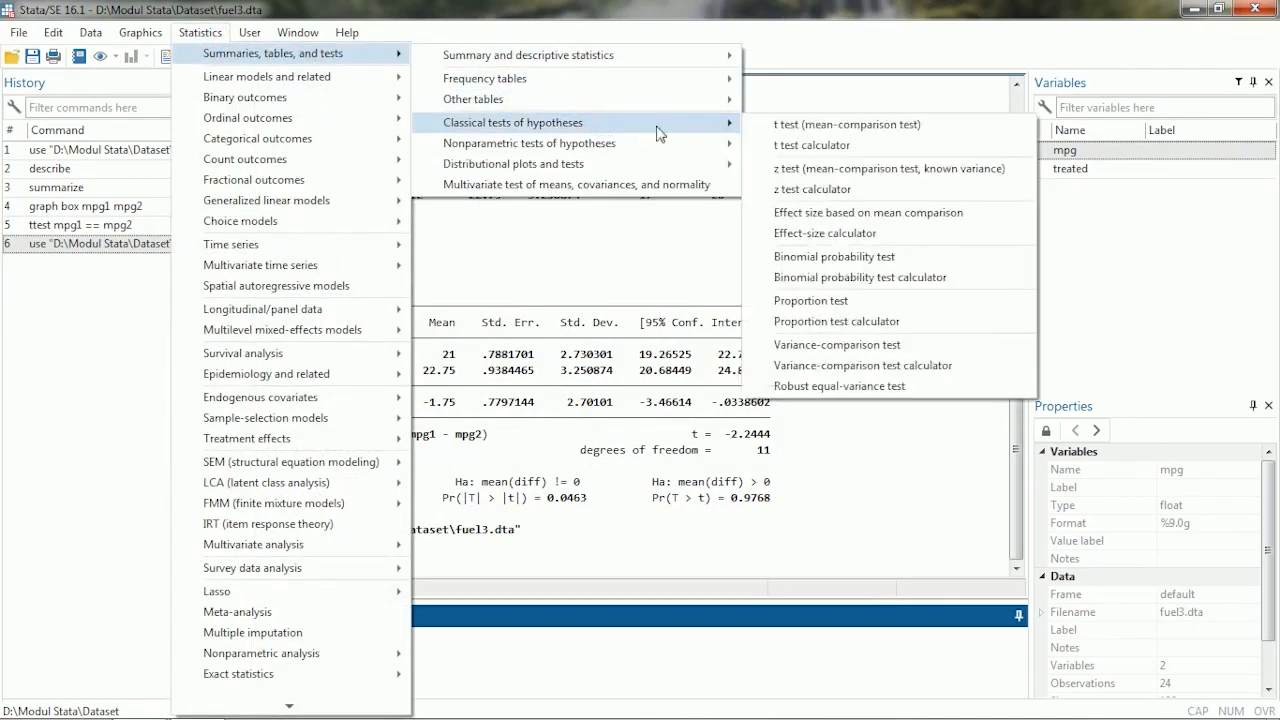
left_click(798, 125)
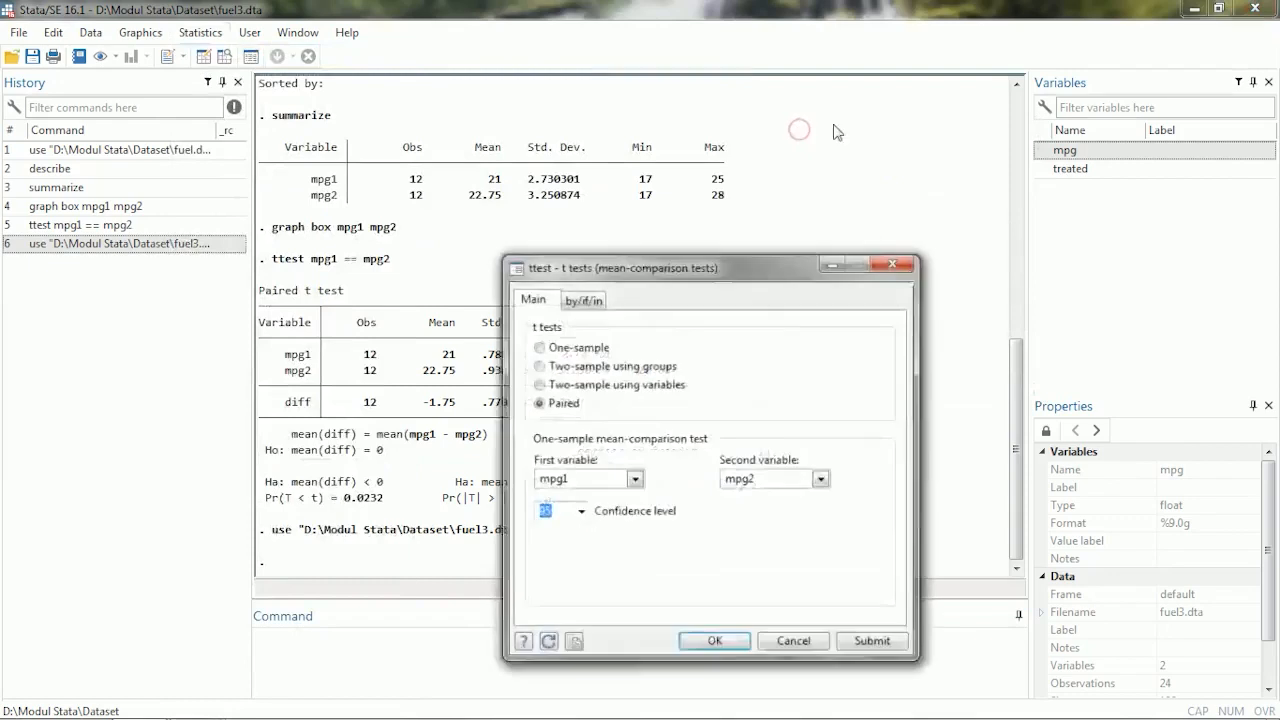
left_click(592, 366)
left_click(634, 479)
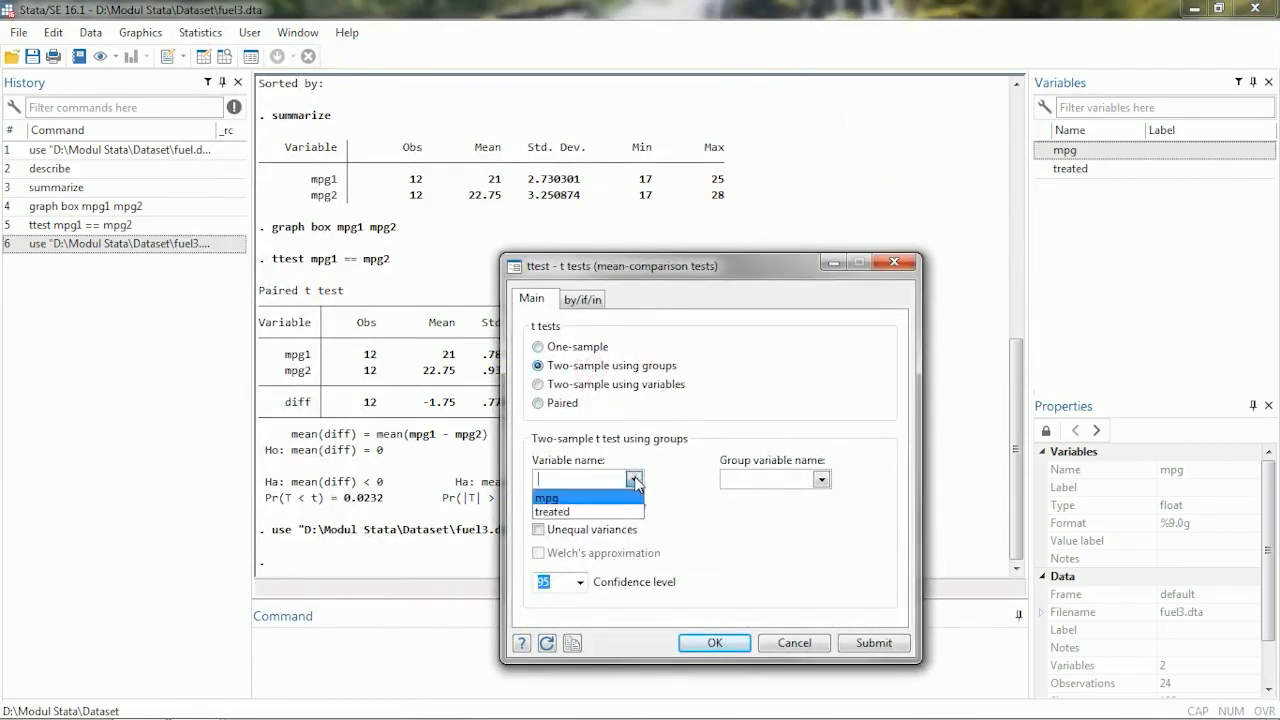
left_click(585, 490)
left_click(820, 479)
left_click(740, 512)
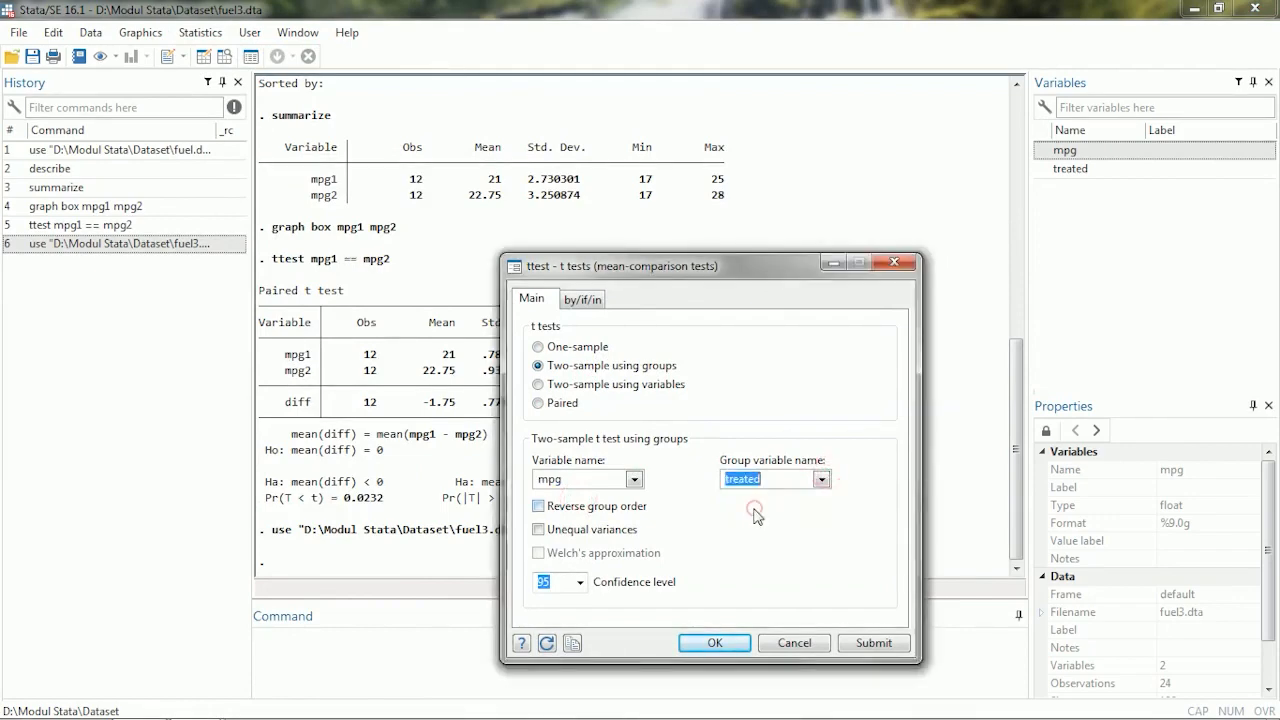
left_click(698, 643)
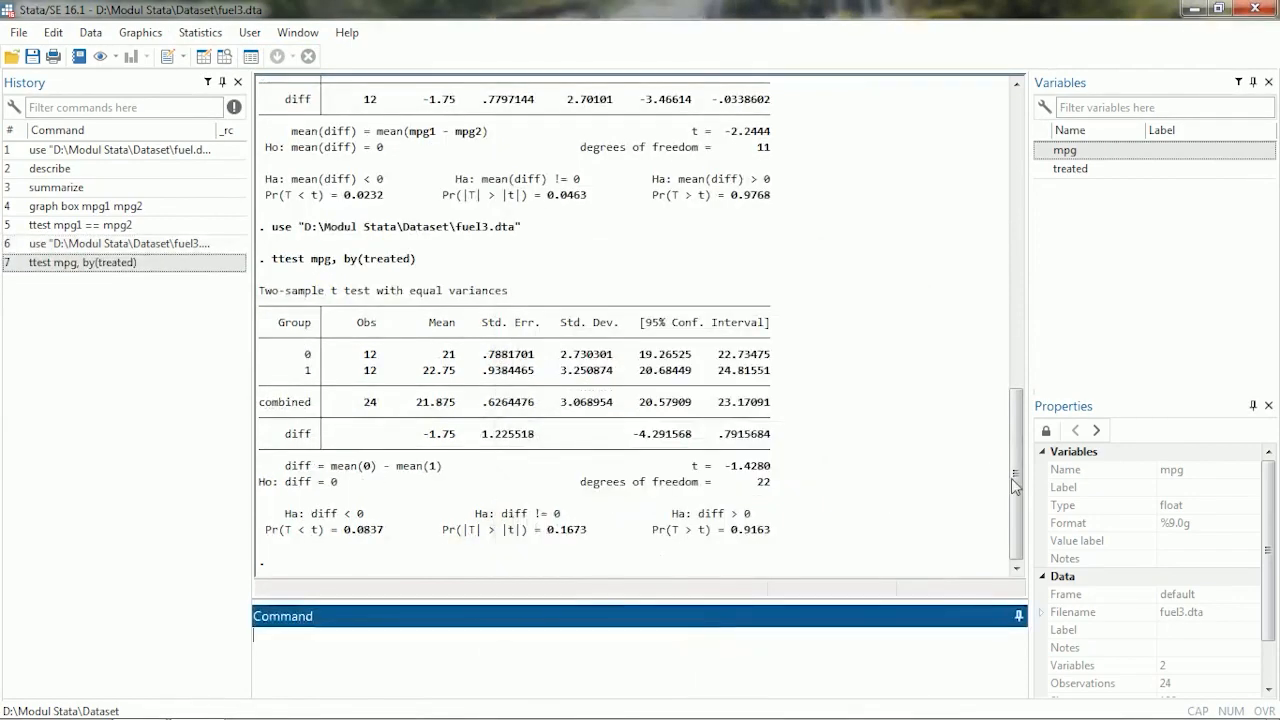
Compare the paired t test output for mpg1 and mpg2 with the two-sample t test output for mpg by treated
left_click_drag(1011, 478, 1008, 468)
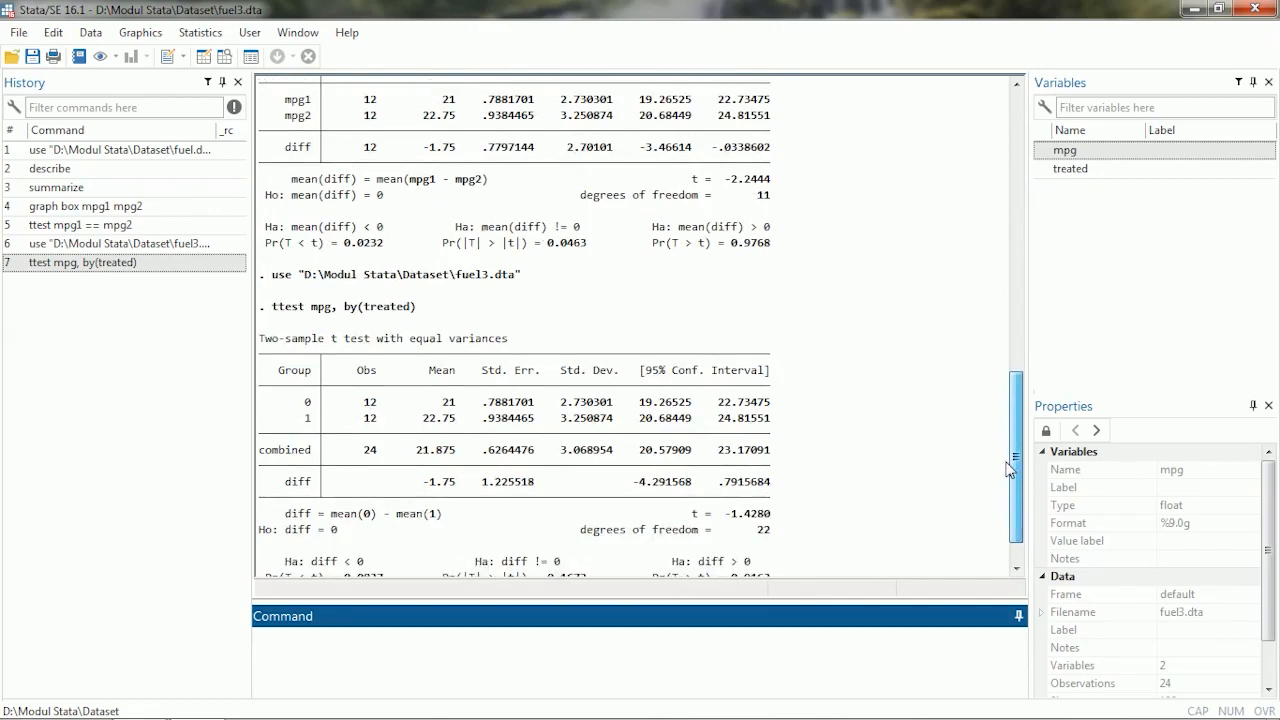
left_click_drag(1008, 468, 1008, 474)
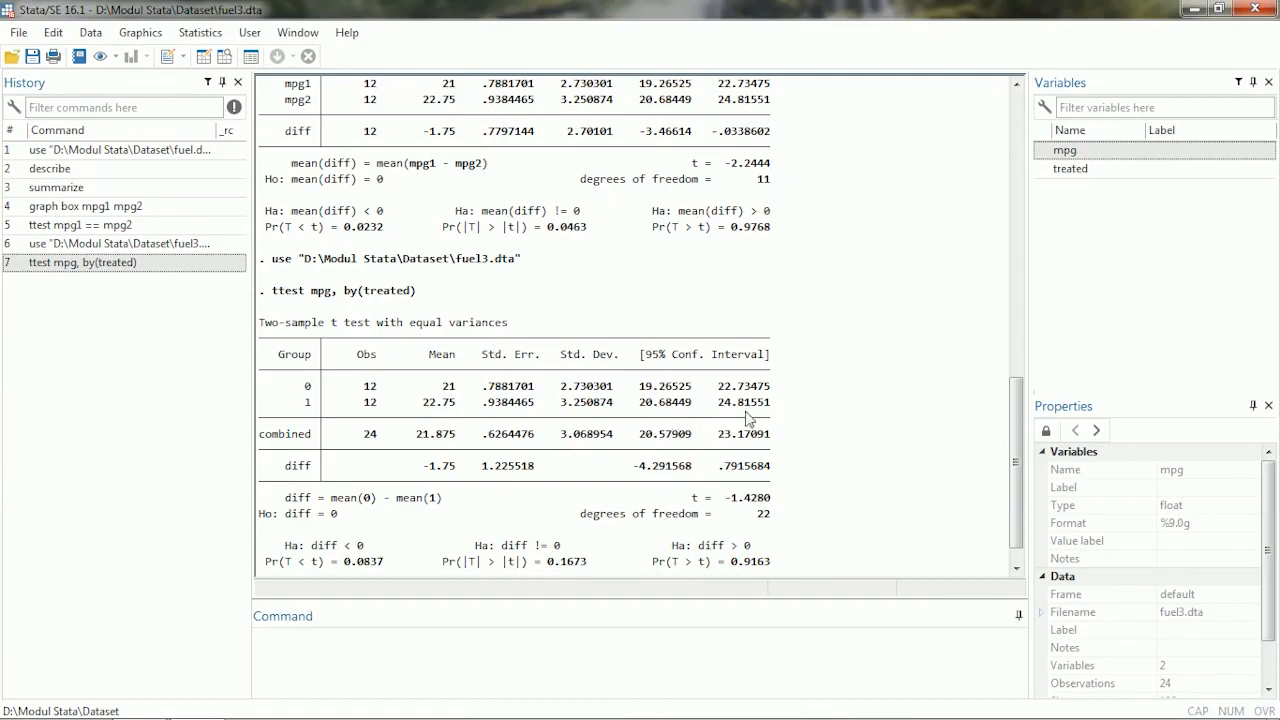
scroll(1015, 405, "up", 1)
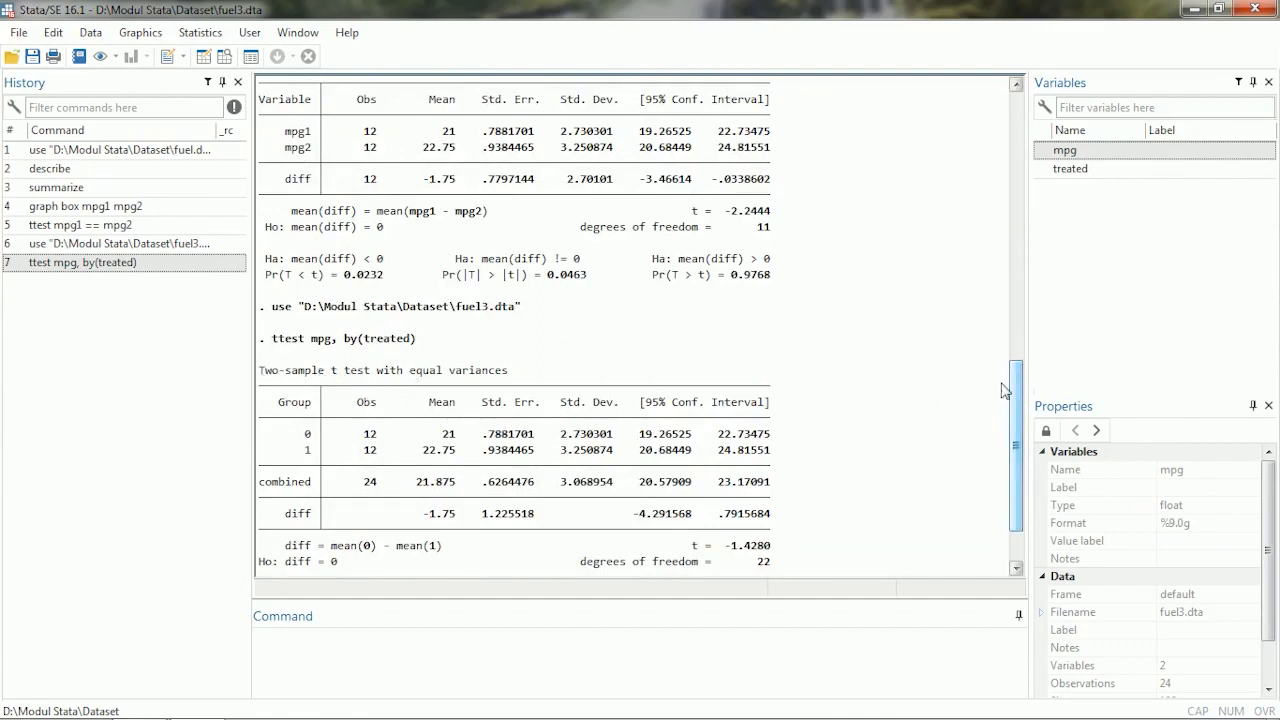
scroll(1008, 390, "up", 2)
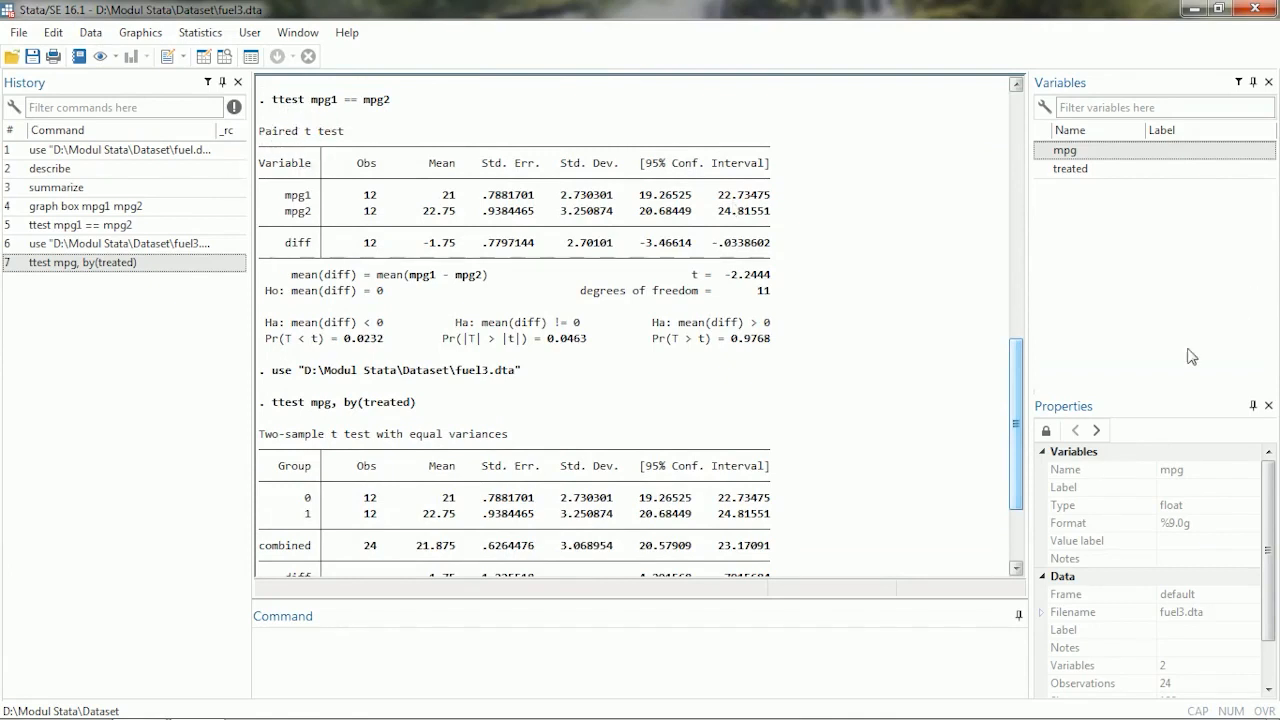
scroll(1018, 388, "down", 3)
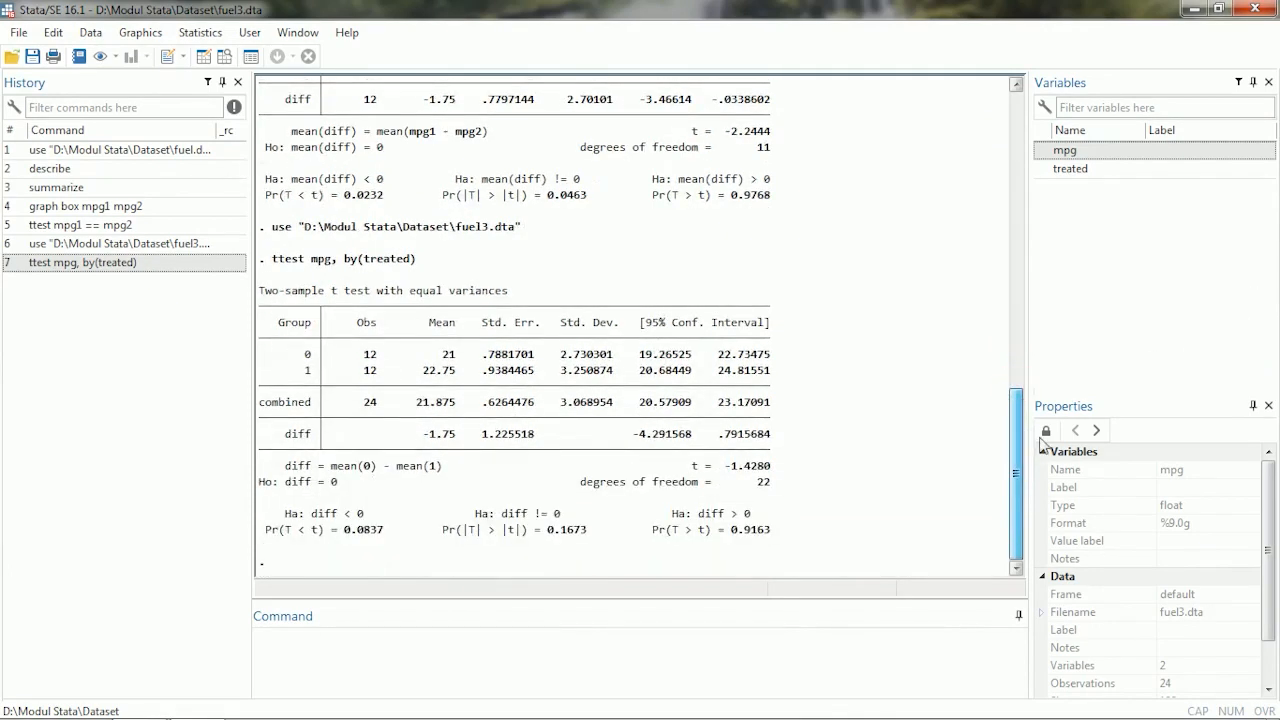